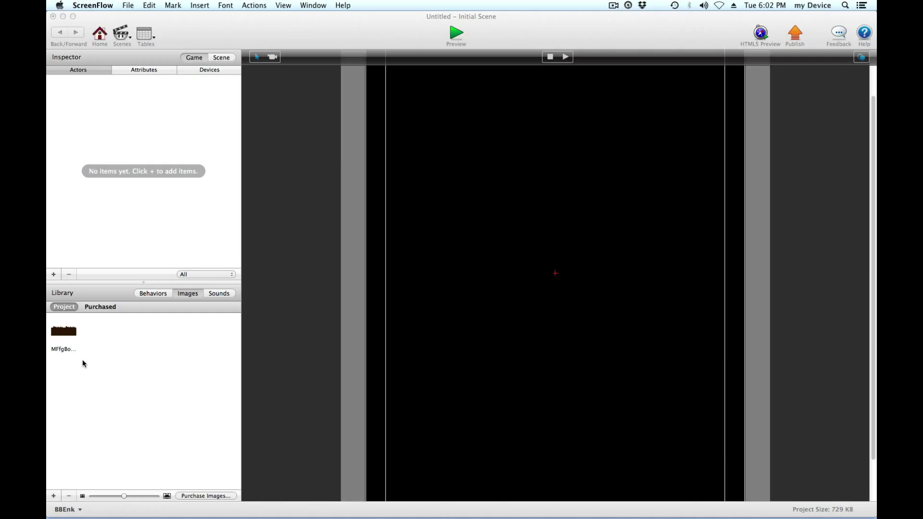
Step: Create an actor from the MFfgBottom2large image and open its prototype for editing
{"action": "left_click", "coordinate": [64, 332]}
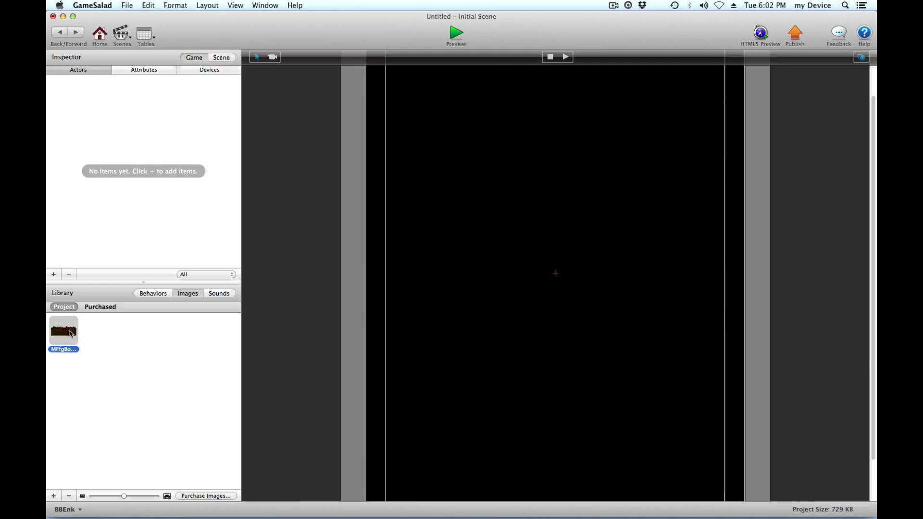
{"action": "left_click_drag", "start_coordinate": [66, 334], "coordinate": [115, 189]}
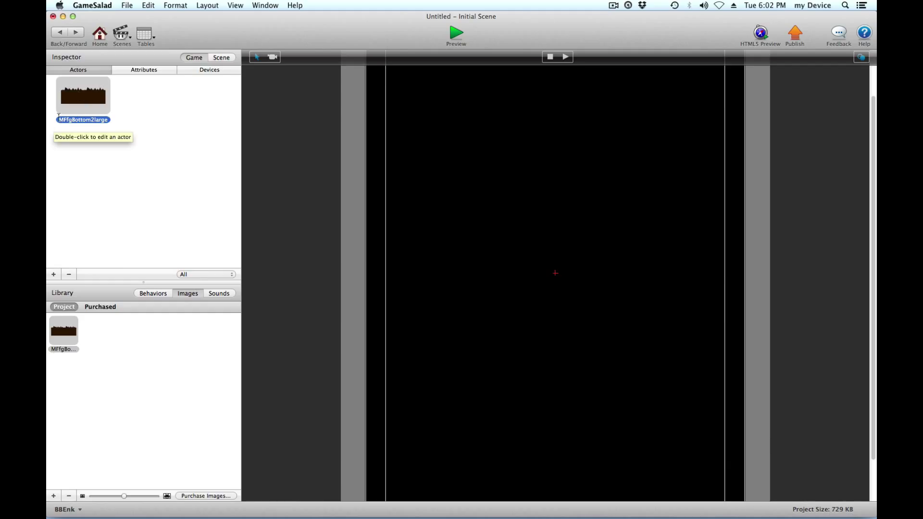
{"action": "double_click", "coordinate": [76, 117]}
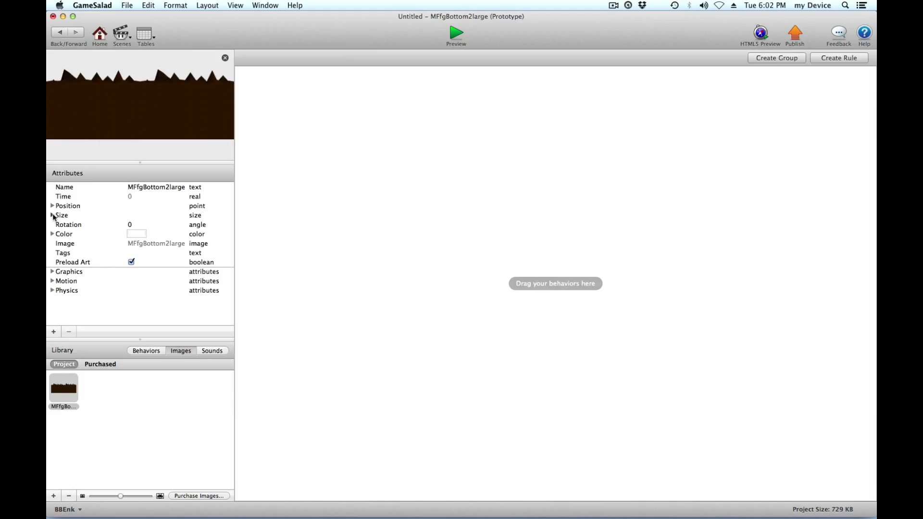
Step: Set the actor prototype's size to width 768 and height 256
{"action": "left_click", "coordinate": [53, 215]}
{"action": "left_click", "coordinate": [147, 225]}
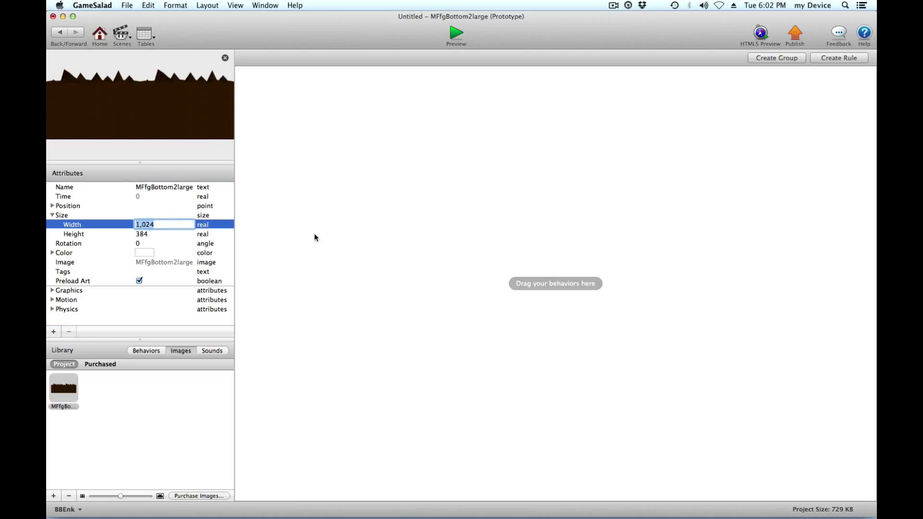
{"action": "type", "text": "768"}
{"action": "key", "text": "Return"}
{"action": "key", "text": "Tab"}
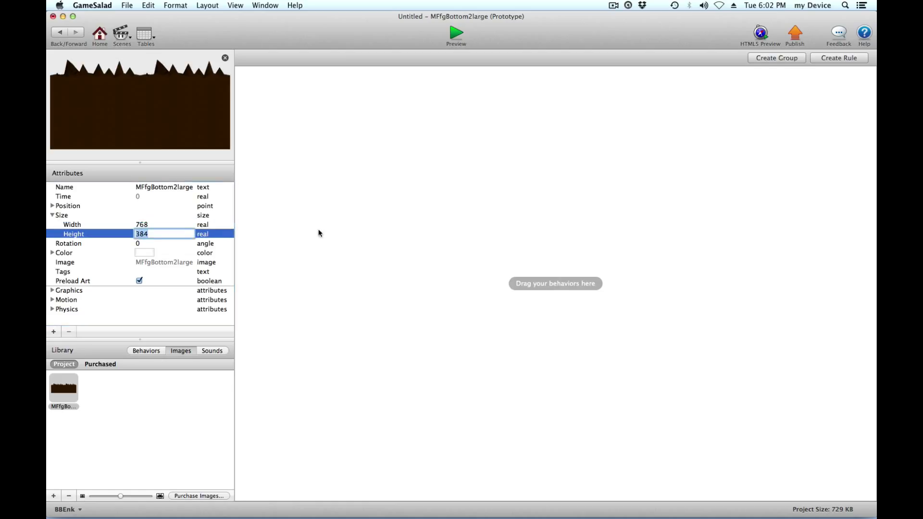
{"action": "left_click", "coordinate": [140, 309]}
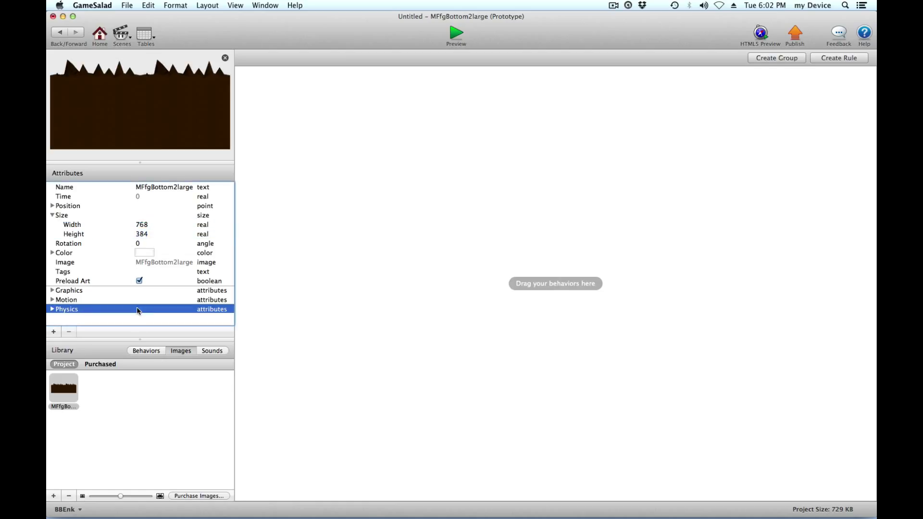
{"action": "double_click", "coordinate": [143, 235]}
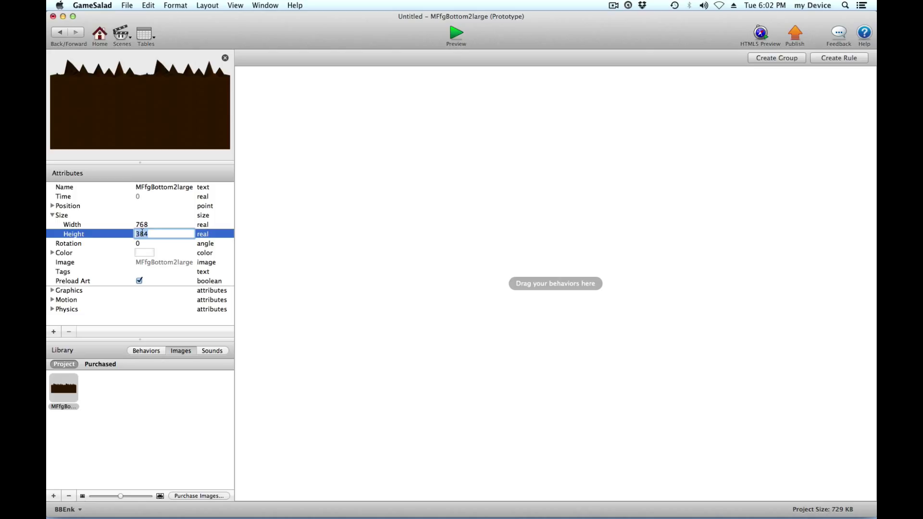
{"action": "type", "text": "256"}
{"action": "left_click", "coordinate": [145, 227]}
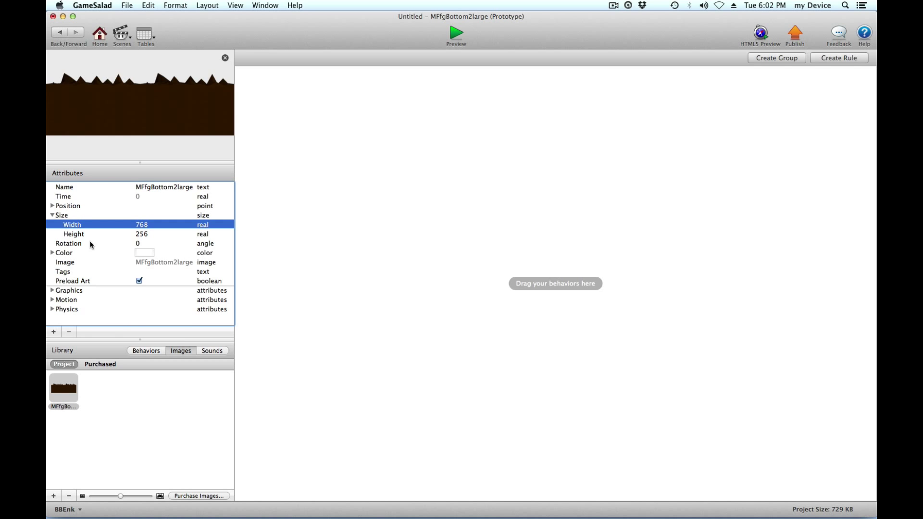
Step: Set the actor prototype's width to 1,536 and expand its graphics attributes
{"action": "left_click", "coordinate": [51, 289]}
{"action": "scroll", "coordinate": [169, 288], "scroll_direction": "down", "scroll_amount": 5}
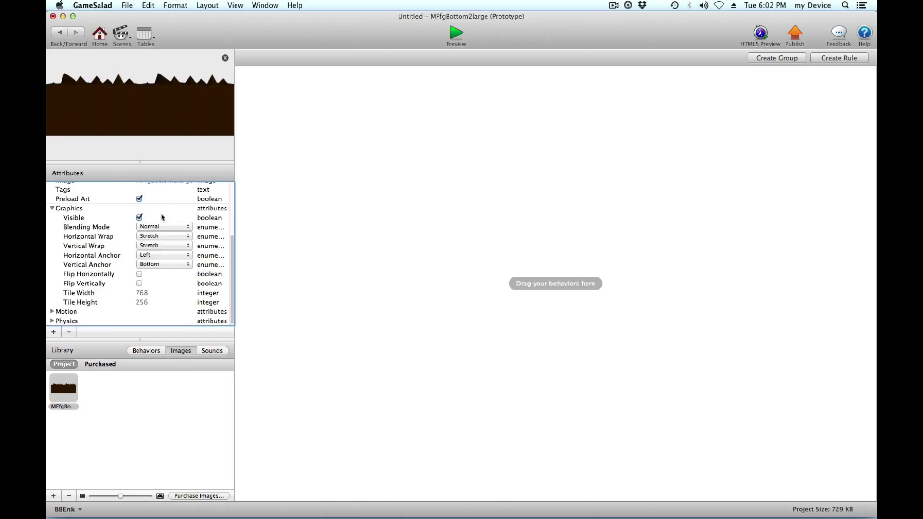
{"action": "scroll", "coordinate": [163, 219], "scroll_direction": "up", "scroll_amount": 5}
{"action": "left_click", "coordinate": [142, 224]}
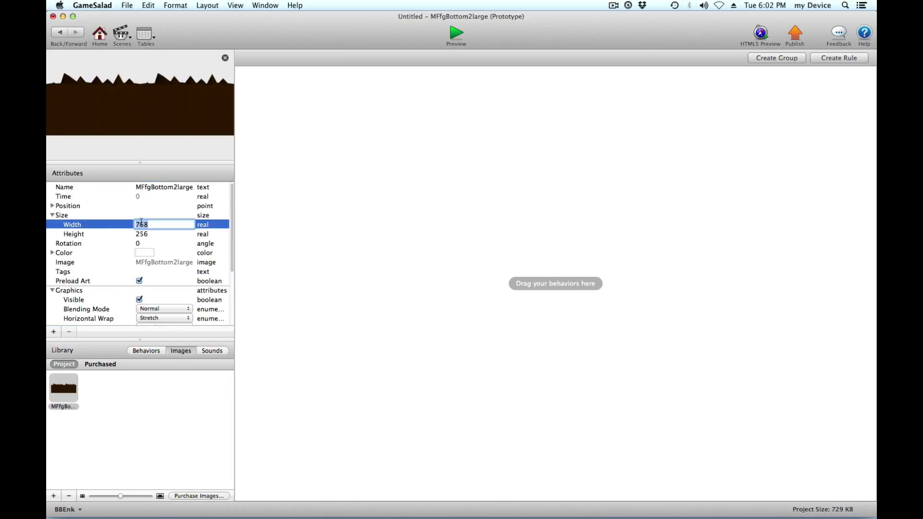
{"action": "type", "text": "1,536"}
{"action": "key", "text": "Return"}
Step: Set the actor's horizontal wrap to Tile with a tile width of 768
{"action": "scroll", "coordinate": [147, 235], "scroll_direction": "down", "scroll_amount": 5}
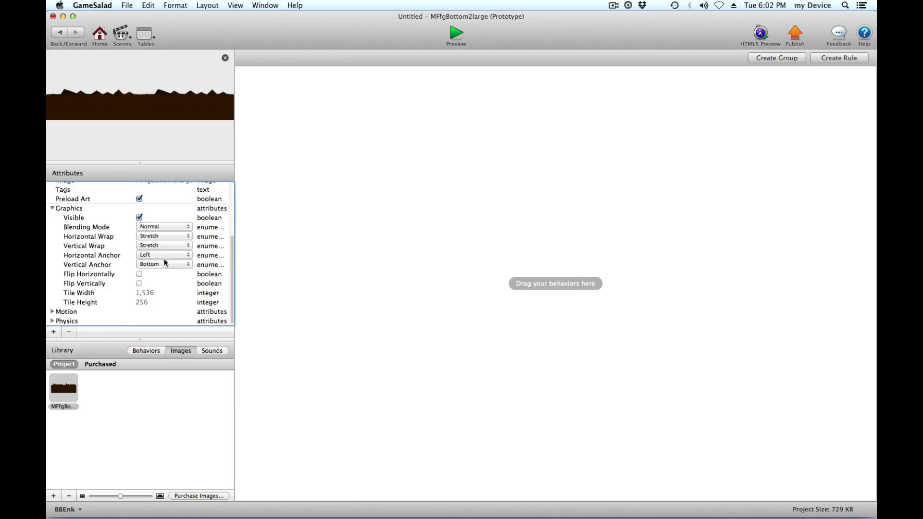
{"action": "left_click", "coordinate": [148, 295]}
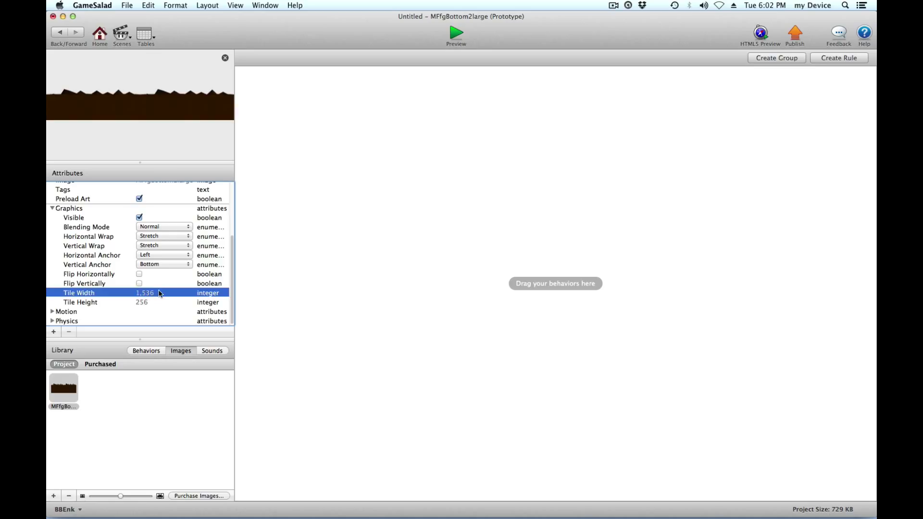
{"action": "left_click", "coordinate": [171, 236]}
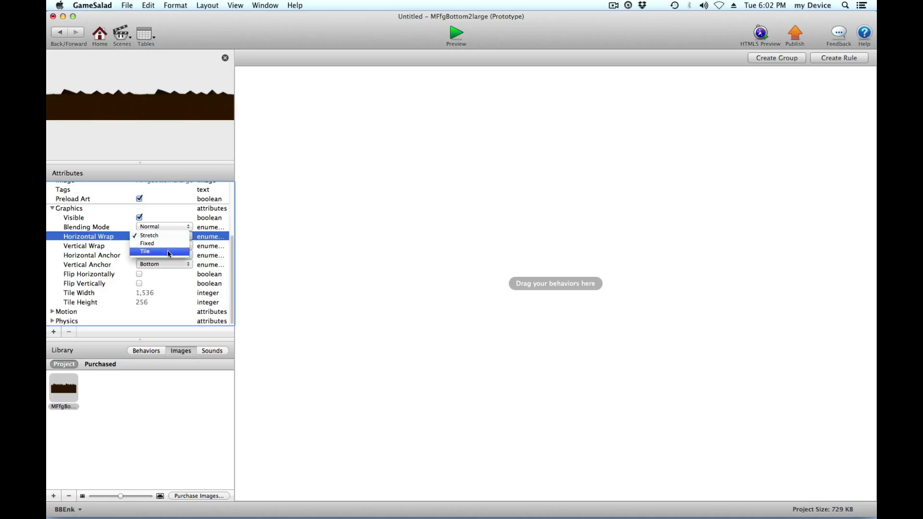
{"action": "left_click", "coordinate": [167, 250]}
{"action": "double_click", "coordinate": [148, 292]}
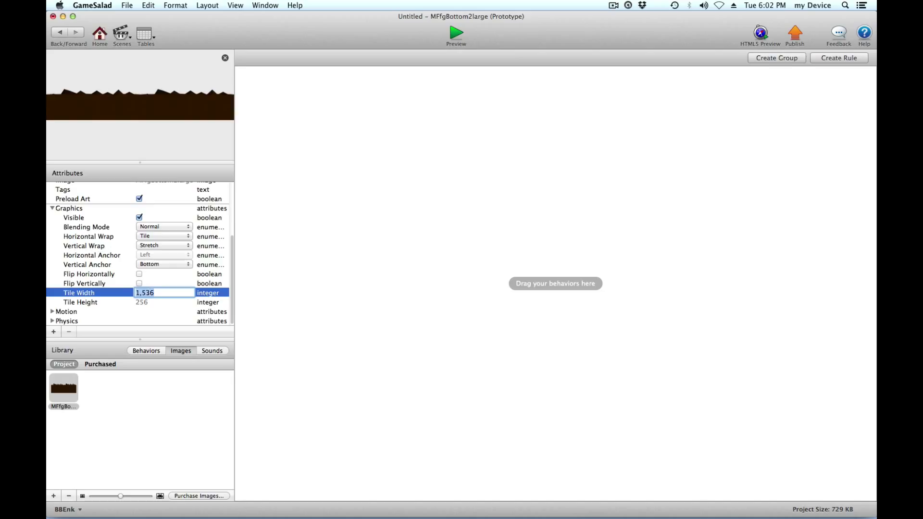
{"action": "type", "text": "768"}
{"action": "key", "text": "Return"}
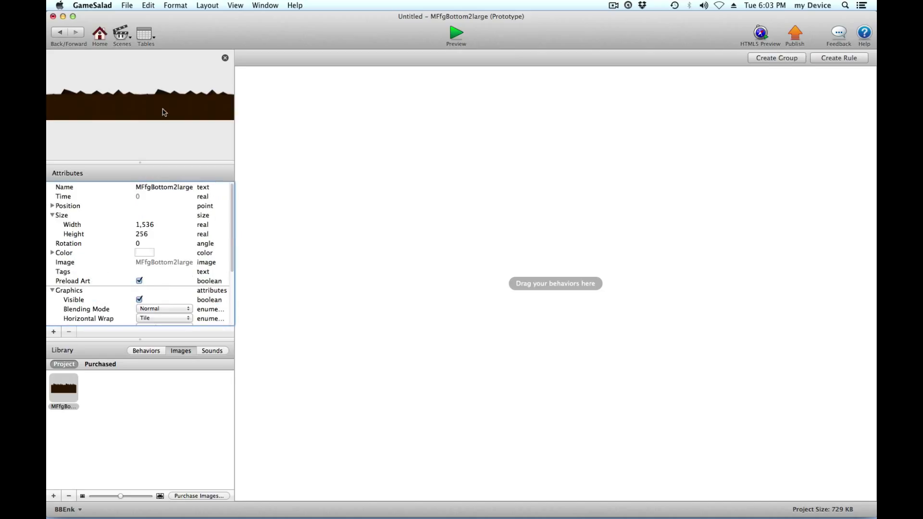
Step: Review the actor's tile and size settings, and place an instance of it across the middle of the initial scene
{"action": "scroll", "coordinate": [161, 259], "scroll_direction": "down", "scroll_amount": 5}
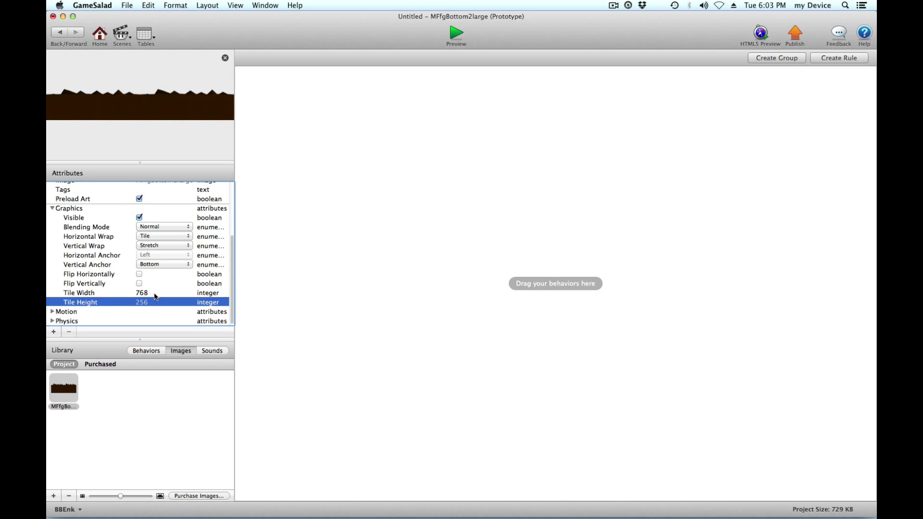
{"action": "left_click", "coordinate": [149, 224]}
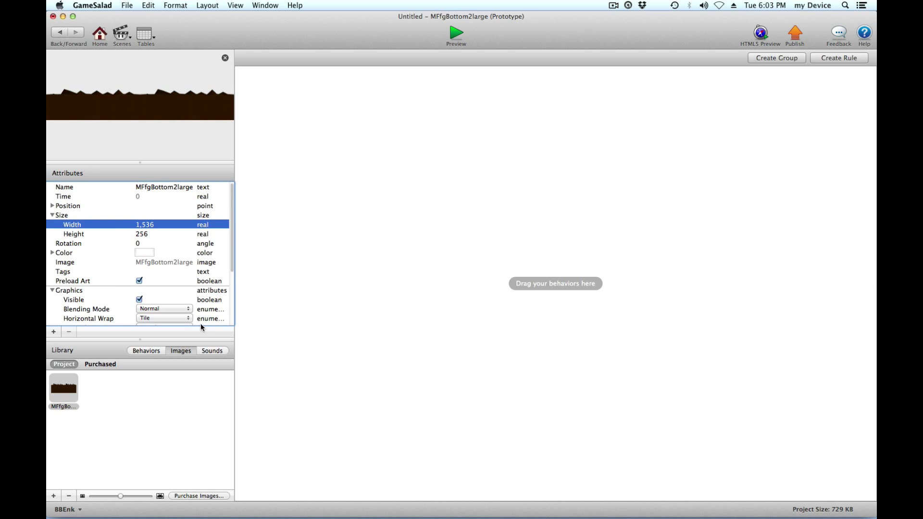
{"action": "left_click", "coordinate": [291, 285]}
{"action": "left_click", "coordinate": [60, 33]}
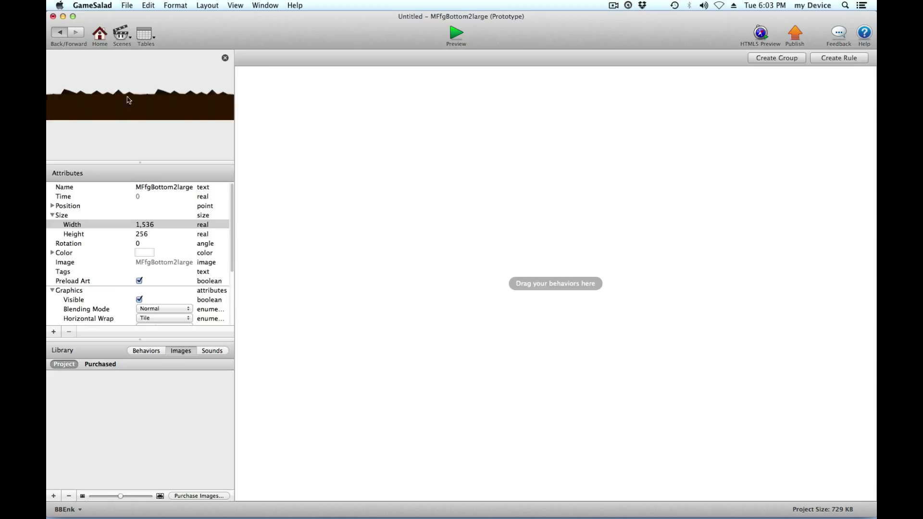
{"action": "left_click_drag", "start_coordinate": [83, 95], "coordinate": [521, 317]}
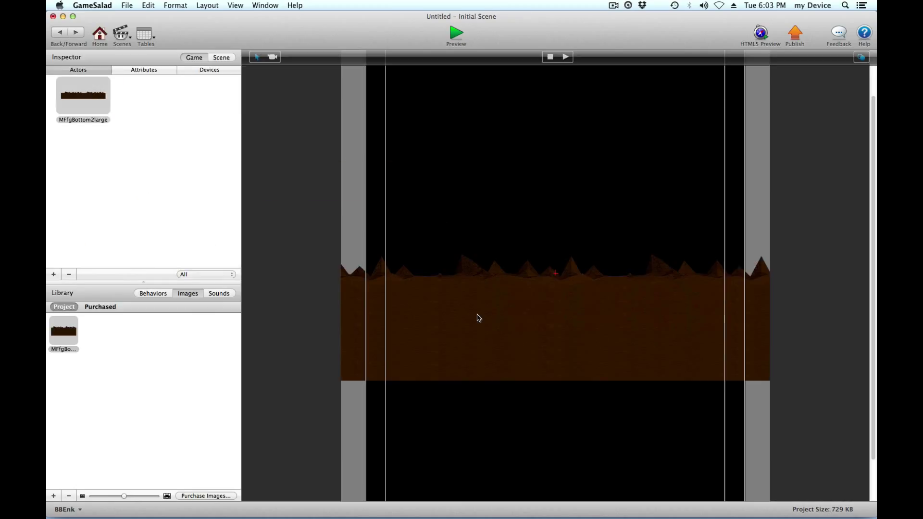
Step: Revert the placed actor instance to its prototype's attributes and inspect its placement in the scene
{"action": "double_click", "coordinate": [474, 317]}
{"action": "left_click", "coordinate": [104, 207]}
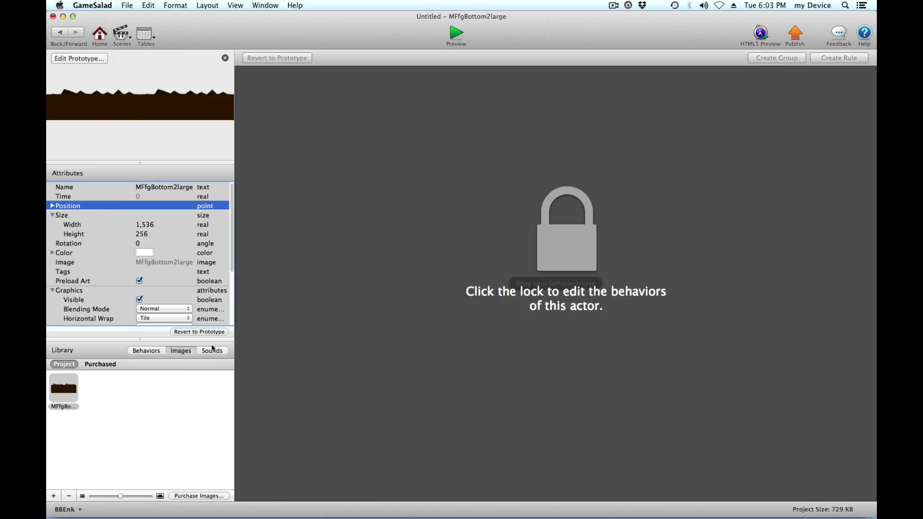
{"action": "left_click", "coordinate": [60, 32]}
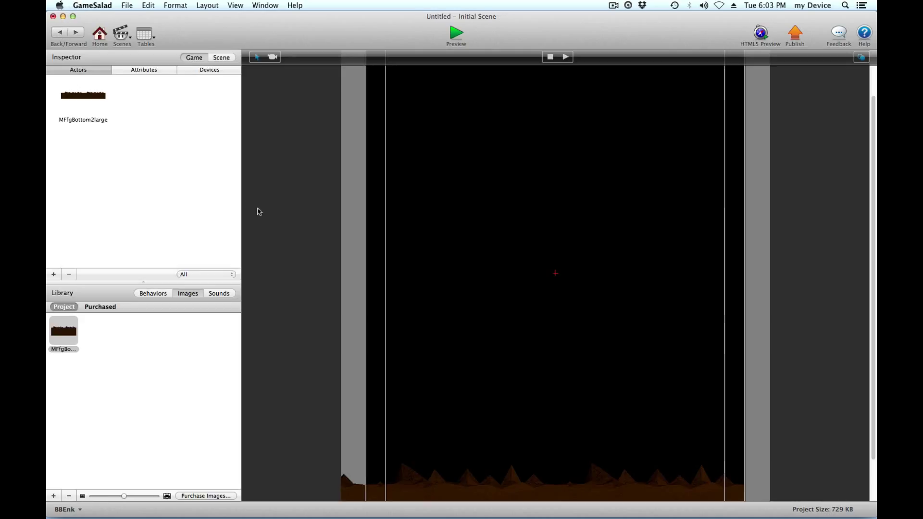
{"action": "scroll", "coordinate": [461, 341], "scroll_direction": "down", "scroll_amount": 3}
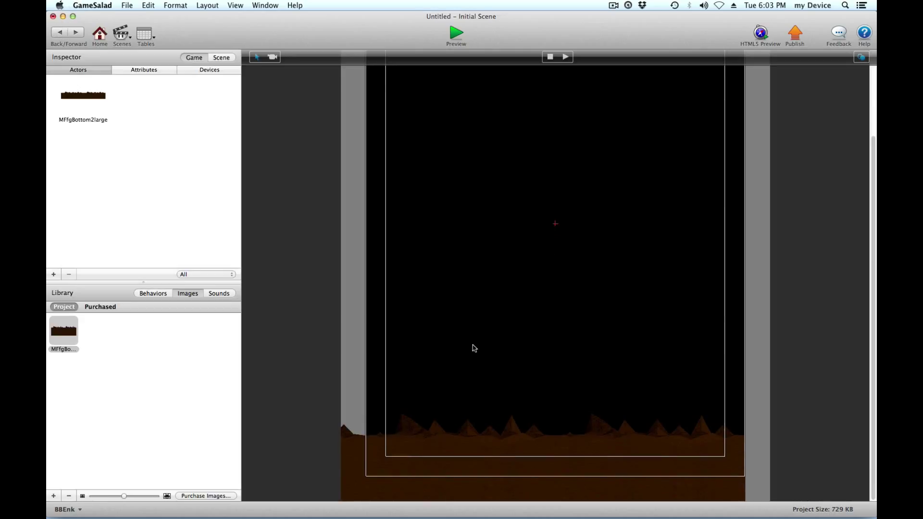
{"action": "left_click", "coordinate": [498, 443]}
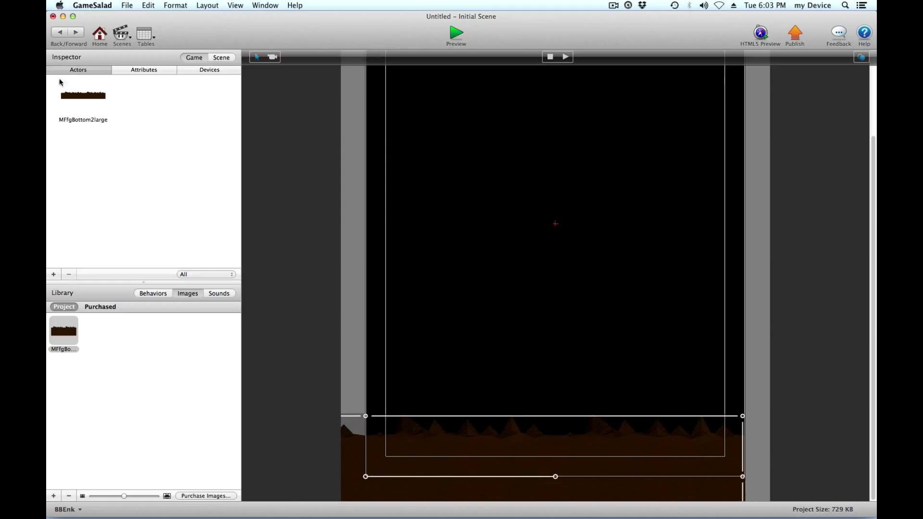
Step: Set the actor prototype's position to X 768 and Y 128, and check the instance's placement in the scene
{"action": "double_click", "coordinate": [54, 101]}
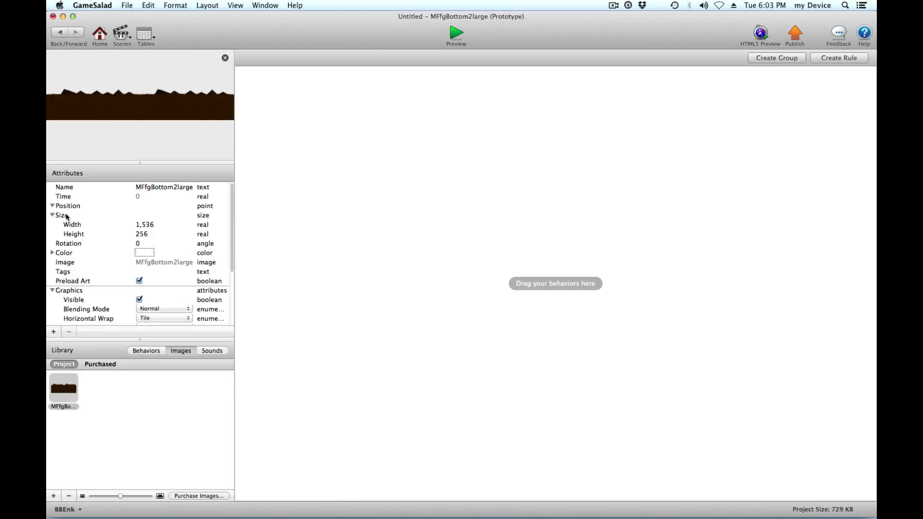
{"action": "left_click", "coordinate": [52, 206]}
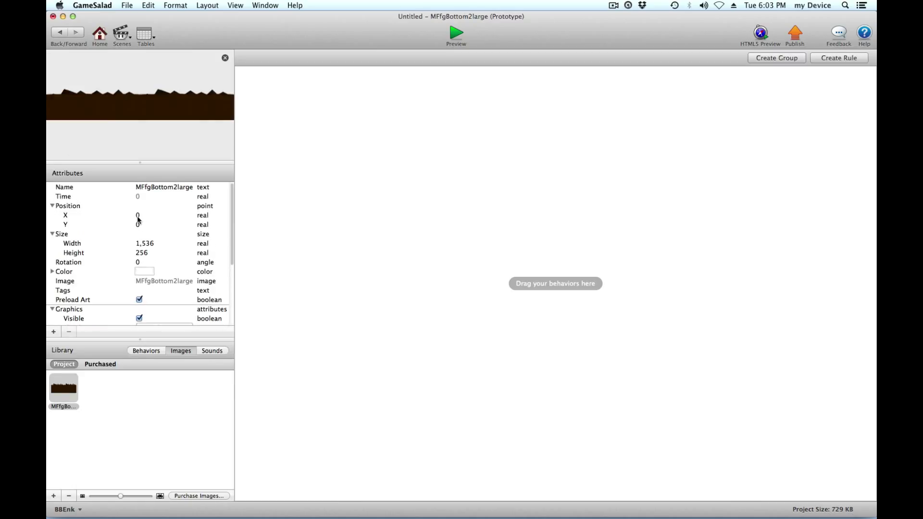
{"action": "double_click", "coordinate": [137, 215]}
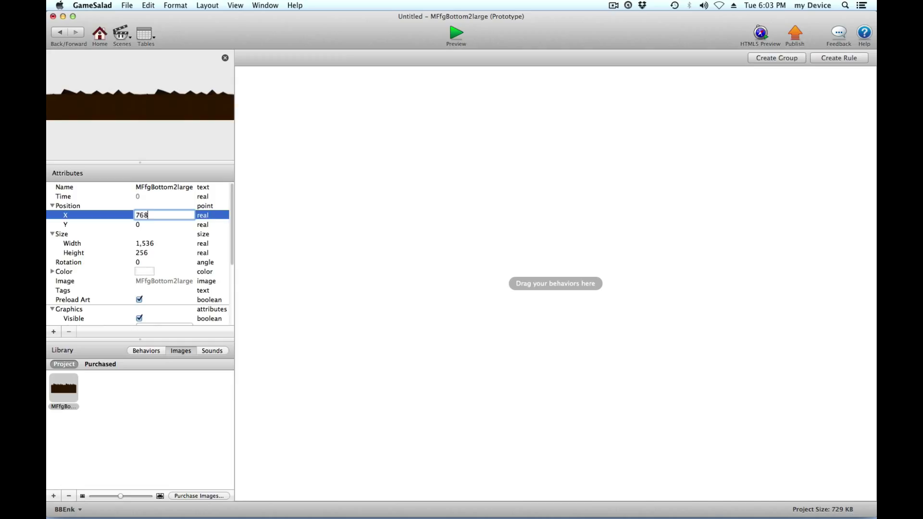
{"action": "key", "text": "Tab"}
{"action": "left_click", "coordinate": [138, 217]}
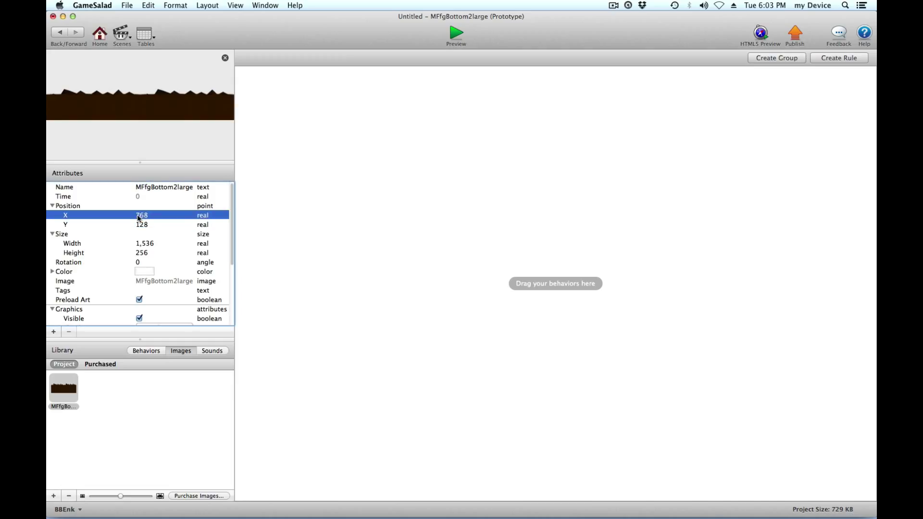
{"action": "left_click", "coordinate": [60, 32]}
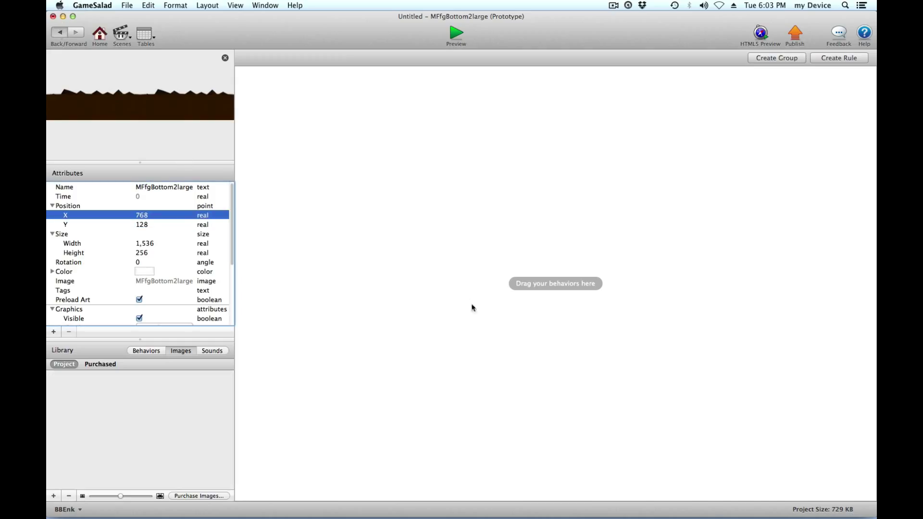
{"action": "scroll", "coordinate": [533, 380], "scroll_direction": "down", "scroll_amount": 3}
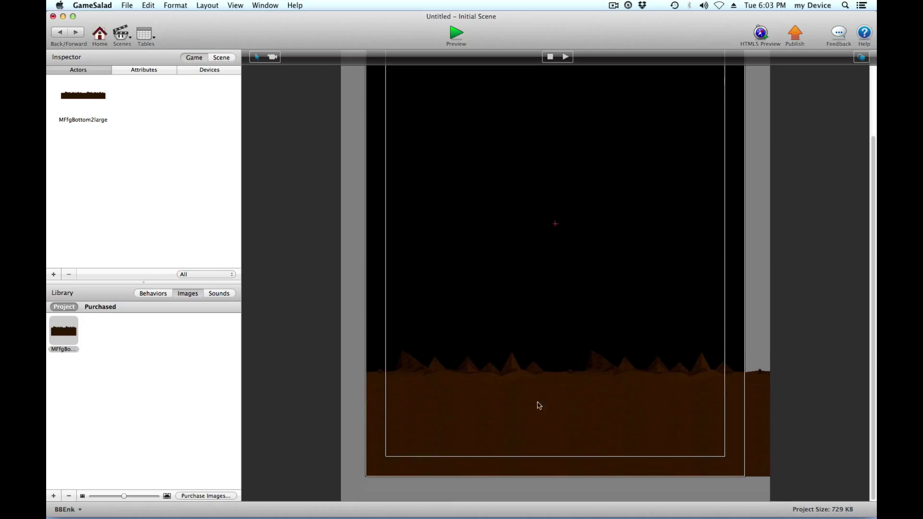
{"action": "left_click", "coordinate": [566, 410]}
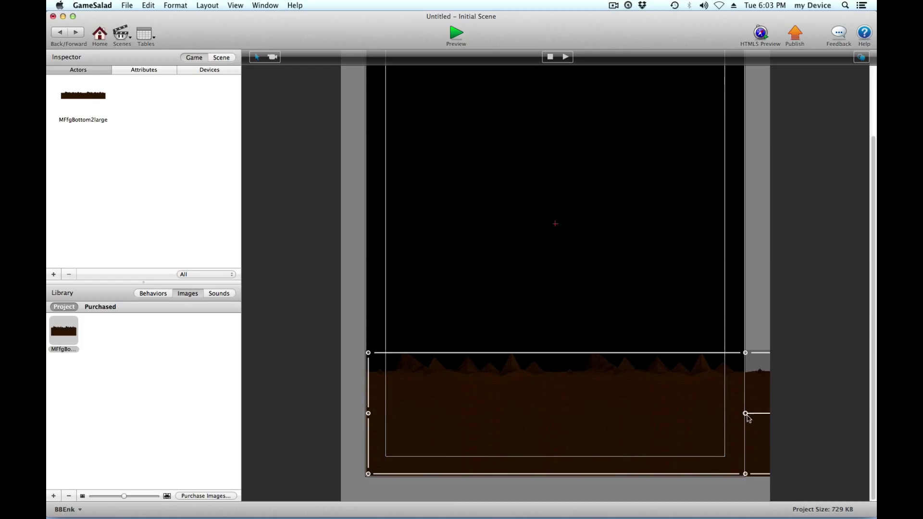
Step: Create a rule in the MFfgBottom2large prototype and add a Change Attribute behavior inside it
{"action": "double_click", "coordinate": [100, 80]}
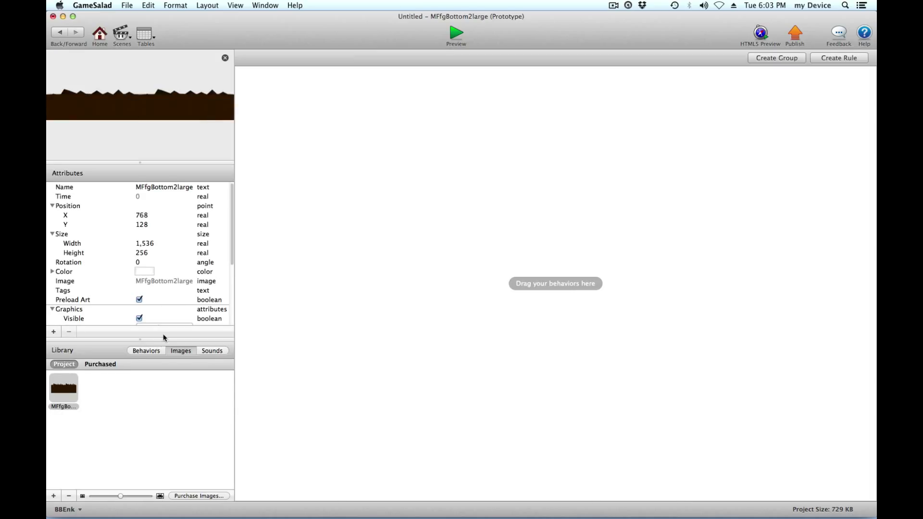
{"action": "left_click", "coordinate": [146, 350]}
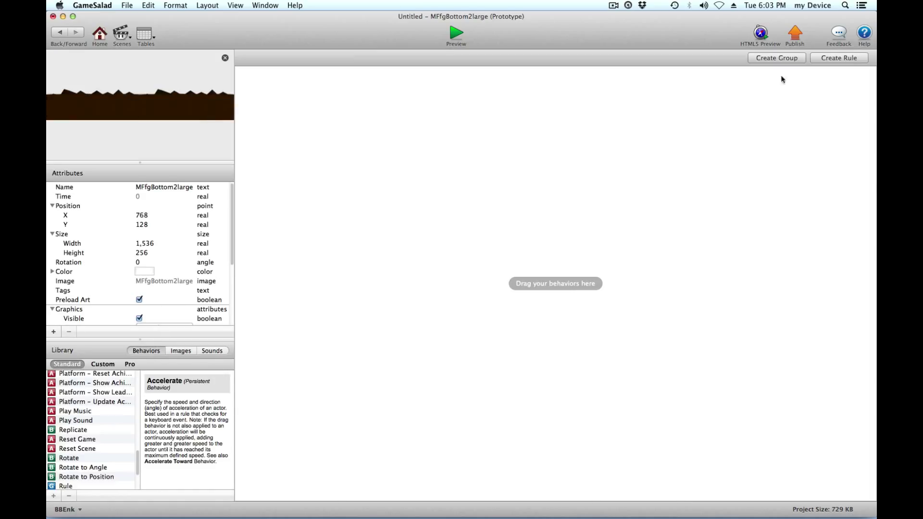
{"action": "left_click", "coordinate": [855, 61]}
{"action": "scroll", "coordinate": [99, 395], "scroll_direction": "up", "scroll_amount": 10}
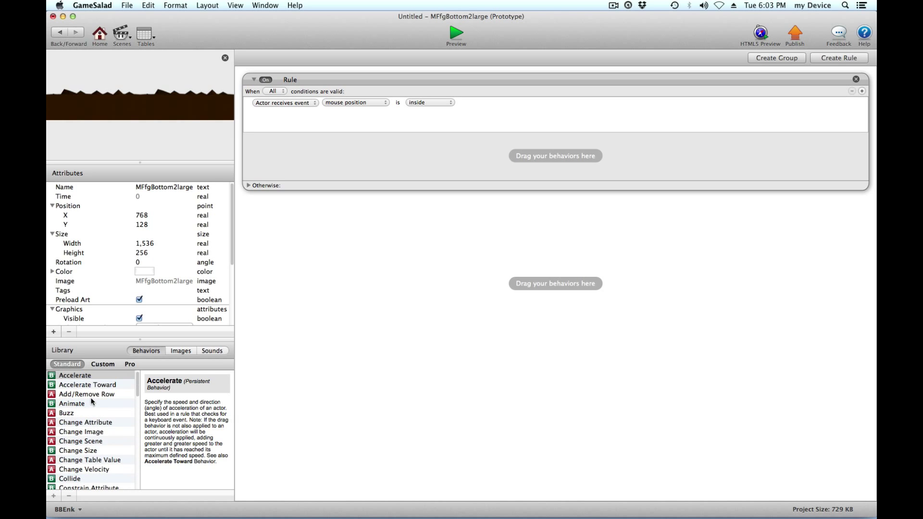
{"action": "left_click_drag", "start_coordinate": [86, 424], "coordinate": [466, 169]}
Step: Set the rule's condition to check that the actor's own Position X attribute is less than or equal to 0
{"action": "left_click", "coordinate": [303, 102]}
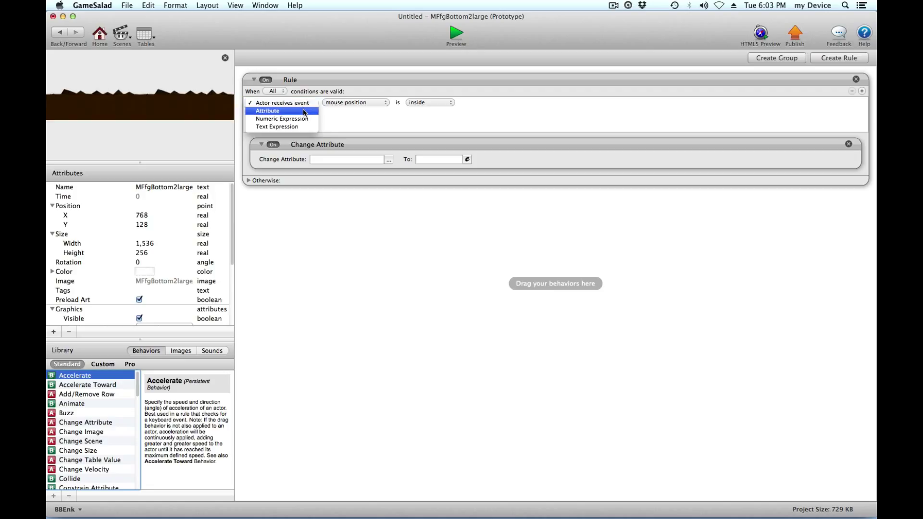
{"action": "left_click", "coordinate": [304, 108]}
{"action": "left_click", "coordinate": [385, 102]}
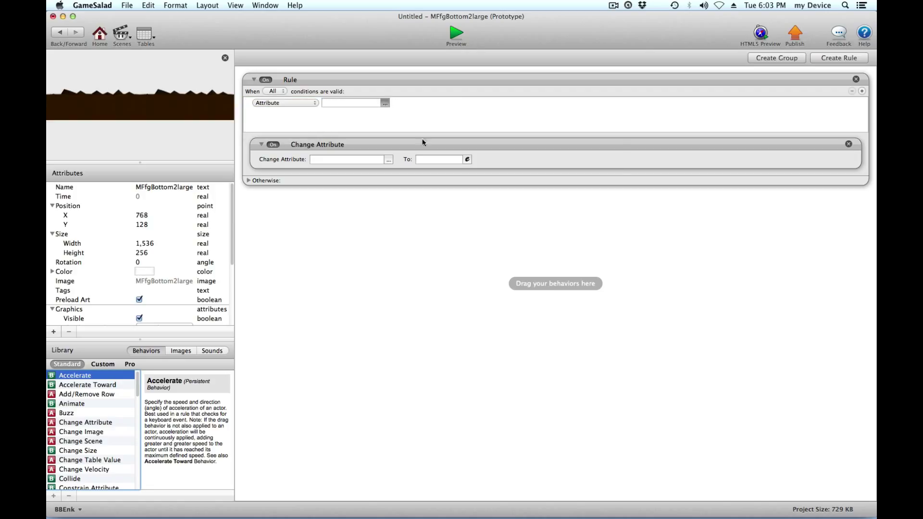
{"action": "left_click", "coordinate": [423, 130]}
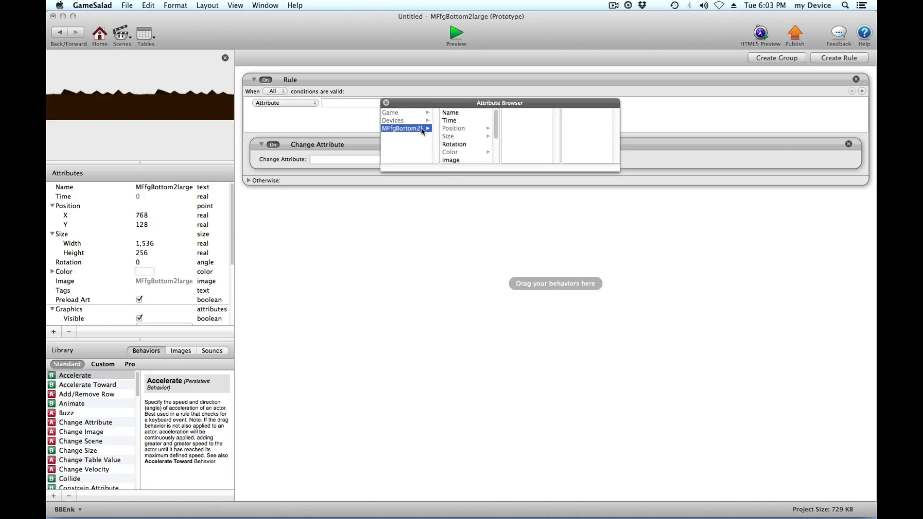
{"action": "left_click", "coordinate": [454, 128]}
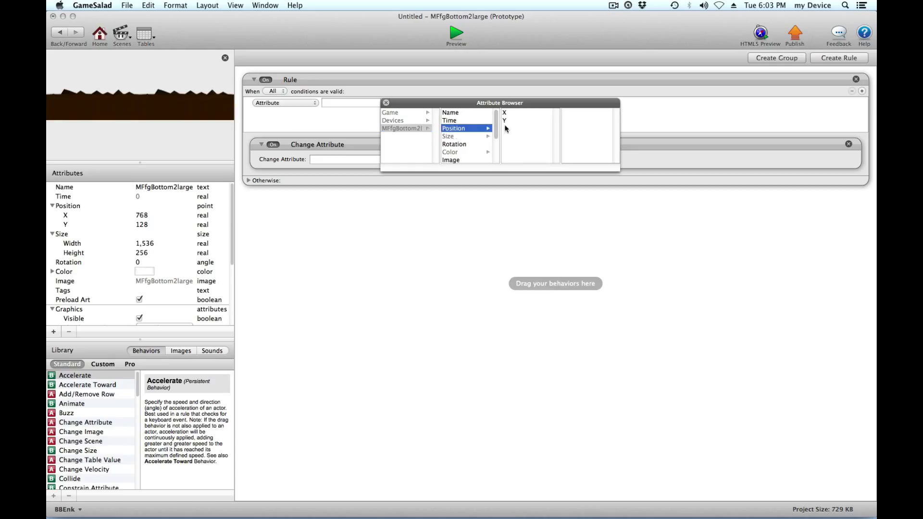
{"action": "left_click", "coordinate": [506, 114]}
{"action": "left_click", "coordinate": [406, 102]}
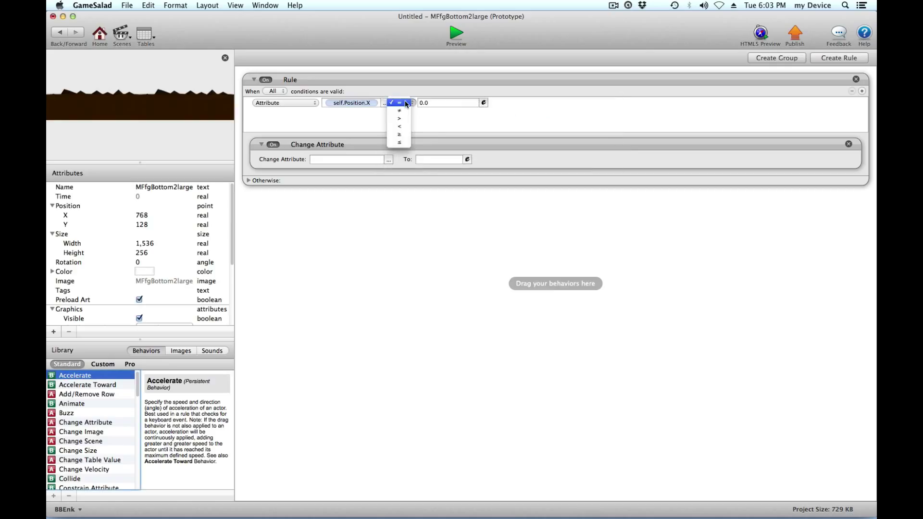
{"action": "left_click", "coordinate": [399, 141]}
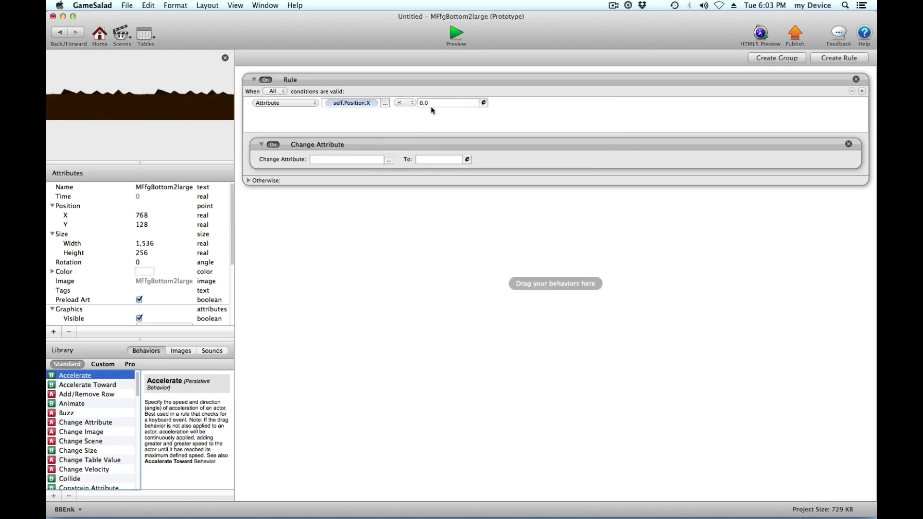
Step: Configure the Change Attribute behavior to set the actor's own Position X to 768
{"action": "left_click", "coordinate": [388, 160]}
{"action": "left_click", "coordinate": [409, 186]}
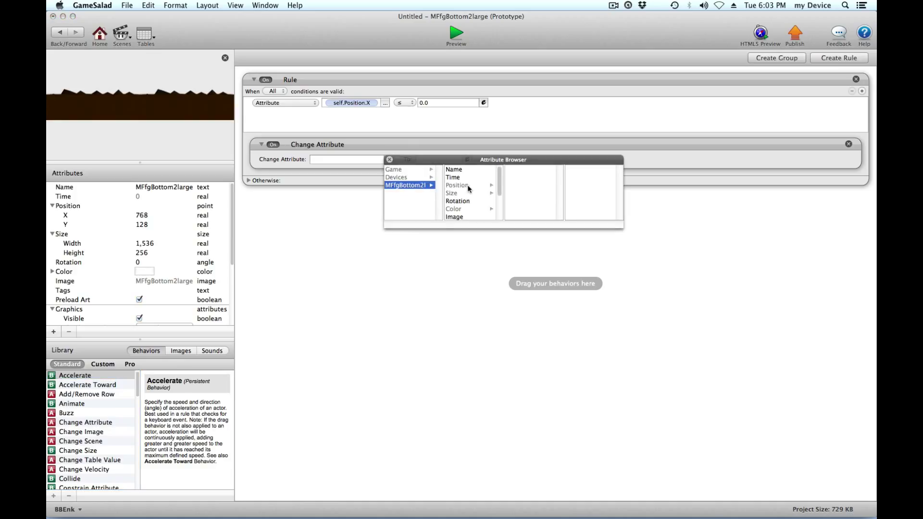
{"action": "left_click", "coordinate": [458, 185]}
{"action": "double_click", "coordinate": [513, 169]}
{"action": "left_click", "coordinate": [452, 160]}
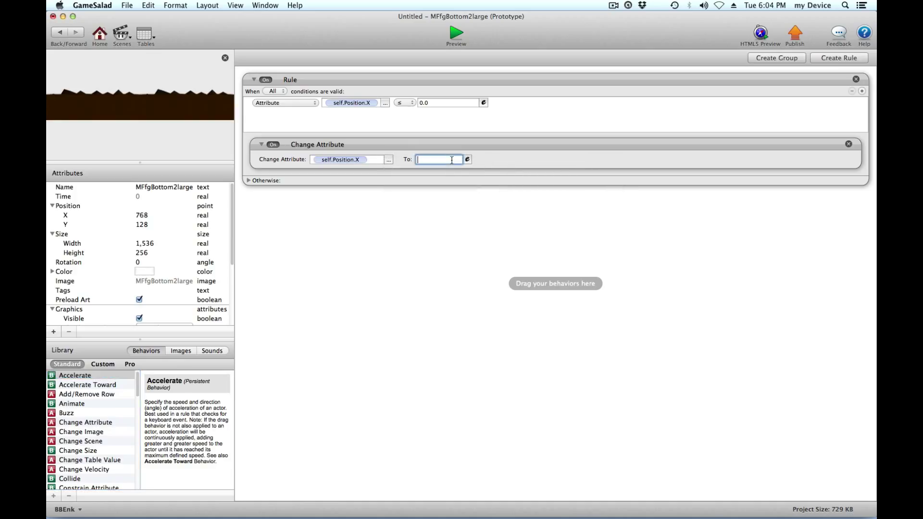
{"action": "left_click", "coordinate": [436, 239]}
Step: Set the actor prototype's linear velocity X to -200 in its motion attributes
{"action": "scroll", "coordinate": [137, 295], "scroll_direction": "down", "scroll_amount": 5}
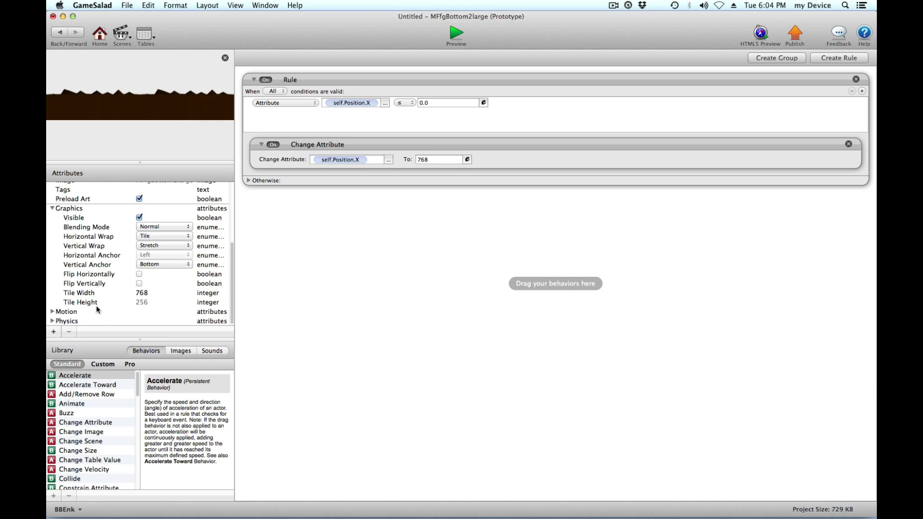
{"action": "left_click", "coordinate": [53, 311]}
{"action": "scroll", "coordinate": [97, 303], "scroll_direction": "down", "scroll_amount": 2}
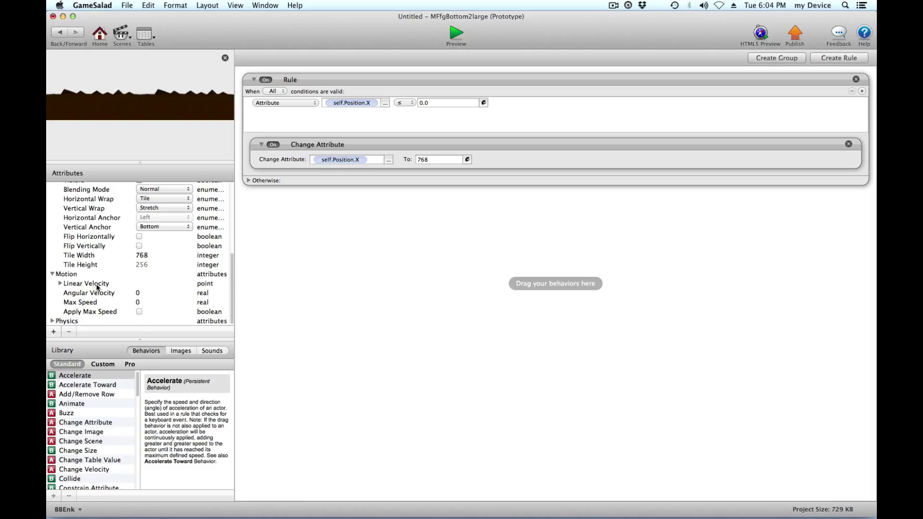
{"action": "left_click", "coordinate": [61, 284]}
{"action": "left_click", "coordinate": [145, 293]}
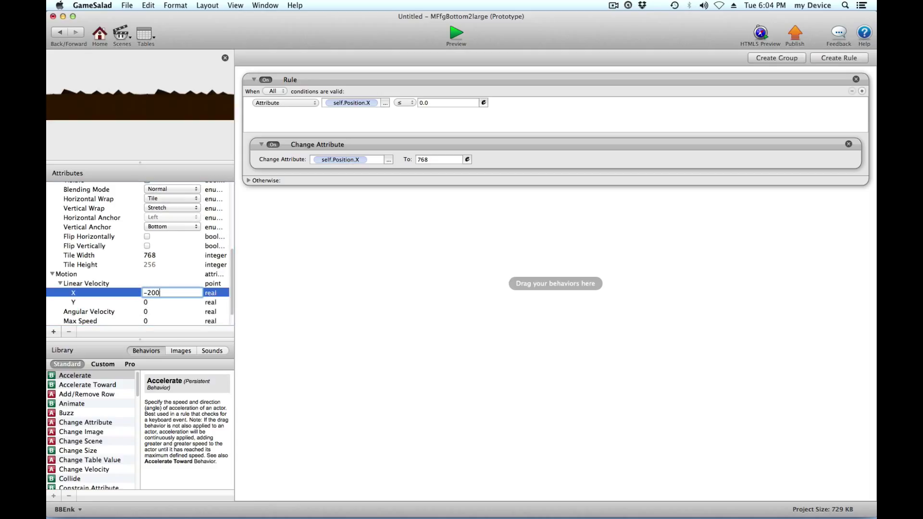
{"action": "type", "text": "-200"}
{"action": "left_click", "coordinate": [329, 299]}
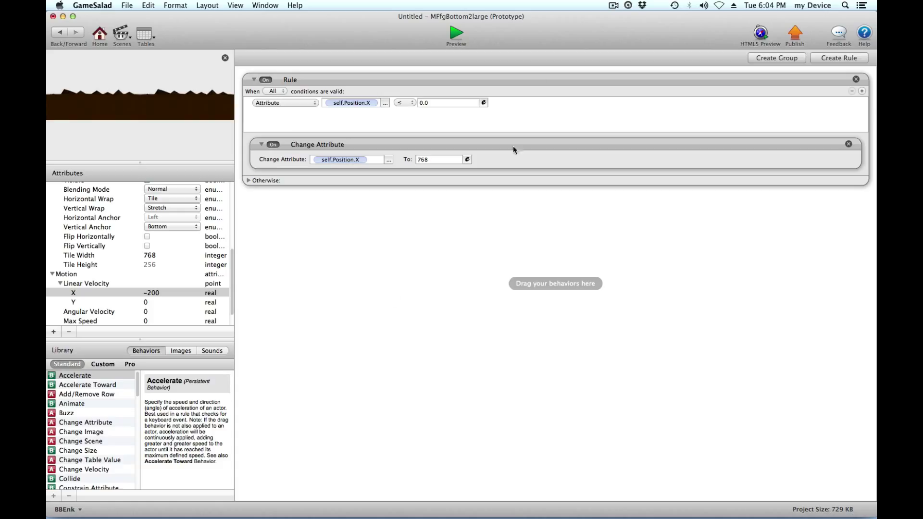
Step: Preview the game, recheck the actor's velocity attributes, and preview again from the initial scene to examine the scrolling ground
{"action": "left_click", "coordinate": [456, 34]}
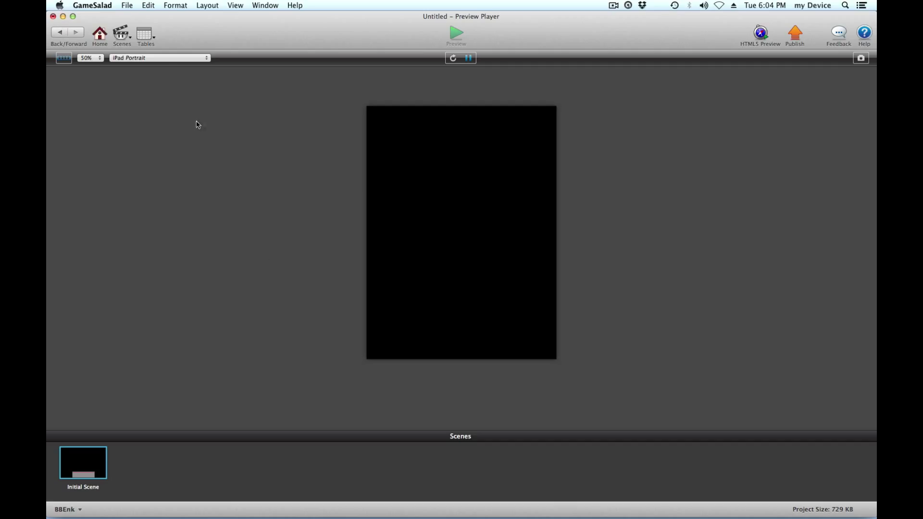
{"action": "left_click", "coordinate": [60, 34]}
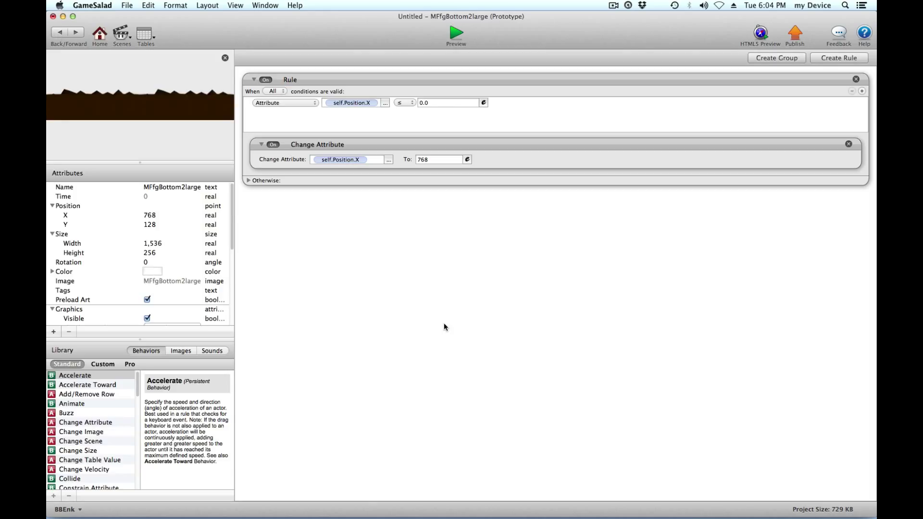
{"action": "scroll", "coordinate": [132, 291], "scroll_direction": "down", "scroll_amount": 5}
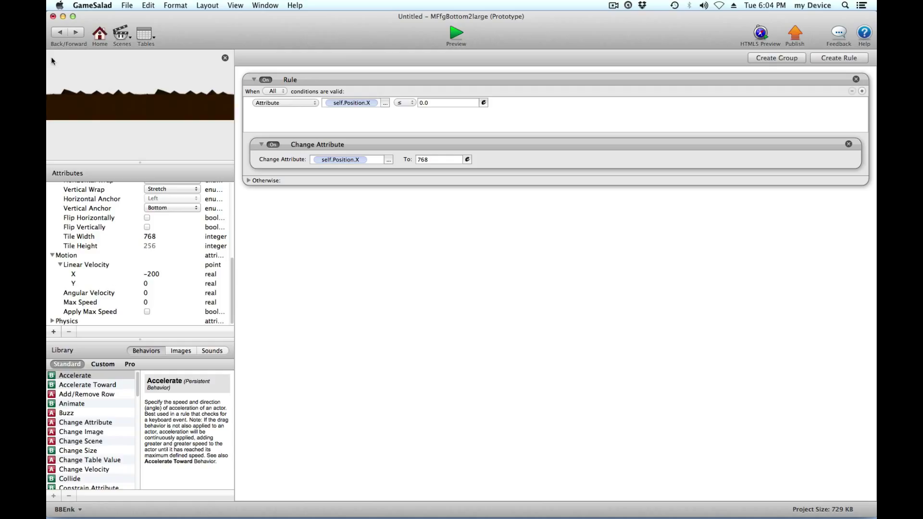
{"action": "left_click", "coordinate": [68, 34]}
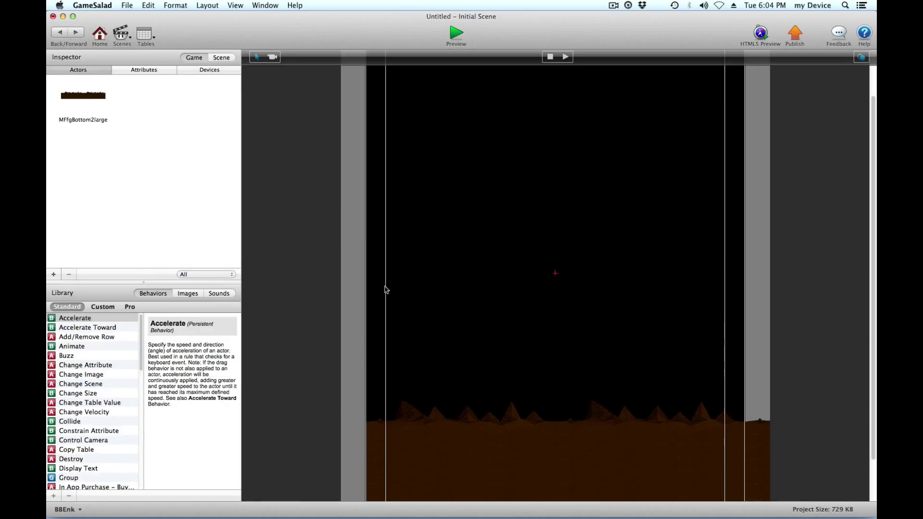
{"action": "left_click", "coordinate": [456, 33]}
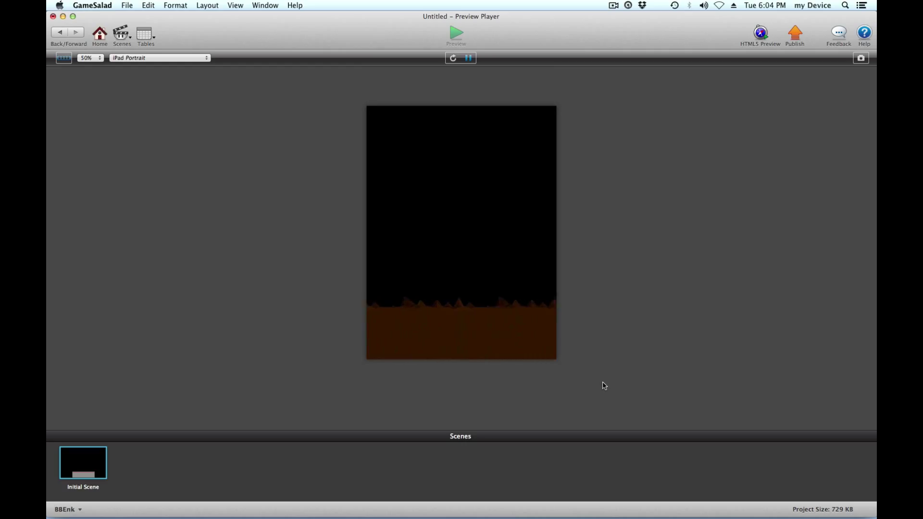
{"action": "left_click", "coordinate": [57, 38]}
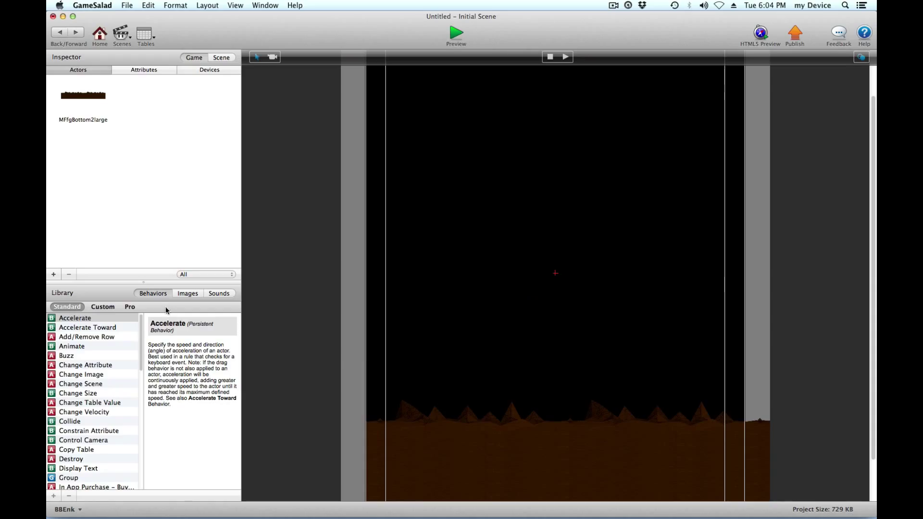
Step: Set the MFfgBottom2large prototype's linear velocity X to -300 and preview the scrolling
{"action": "left_click", "coordinate": [93, 98]}
{"action": "double_click", "coordinate": [93, 98]}
{"action": "scroll", "coordinate": [99, 241], "scroll_direction": "down", "scroll_amount": 10}
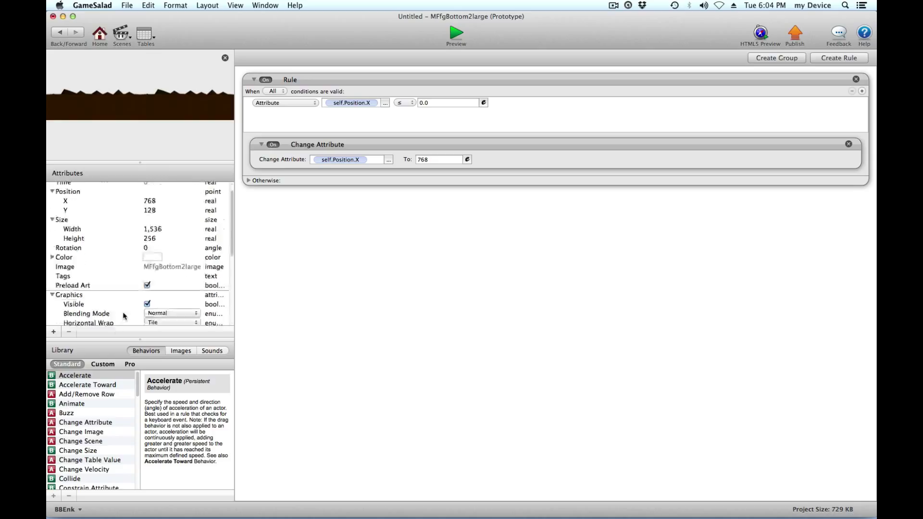
{"action": "double_click", "coordinate": [149, 275]}
{"action": "type", "text": "-300"}
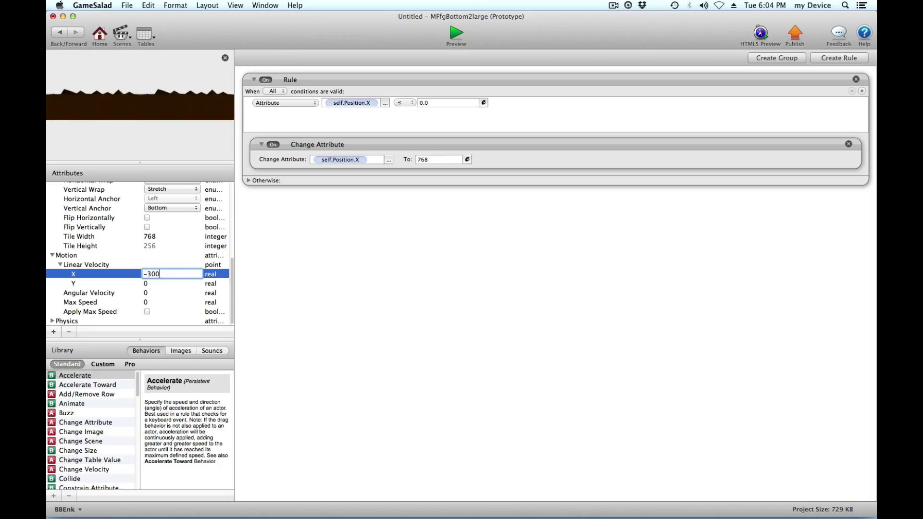
{"action": "left_click", "coordinate": [418, 303]}
{"action": "left_click", "coordinate": [459, 33]}
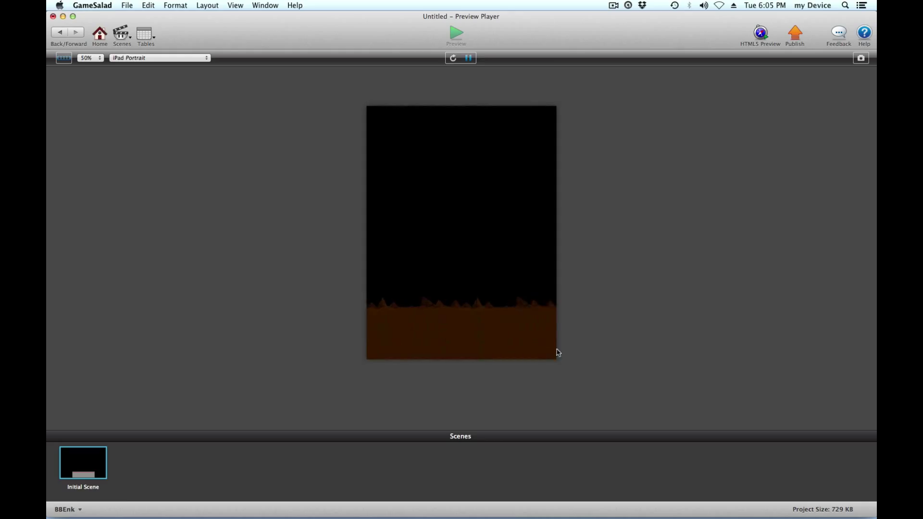
{"action": "left_click", "coordinate": [60, 33]}
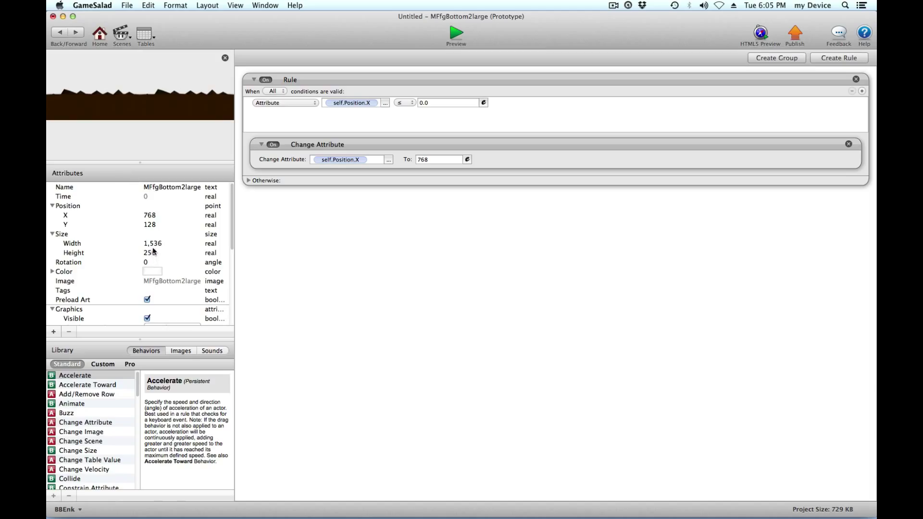
Step: Set the actor prototype's width to 1540
{"action": "left_click", "coordinate": [152, 243]}
{"action": "left_click", "coordinate": [152, 244]}
{"action": "type", "text": "1"}
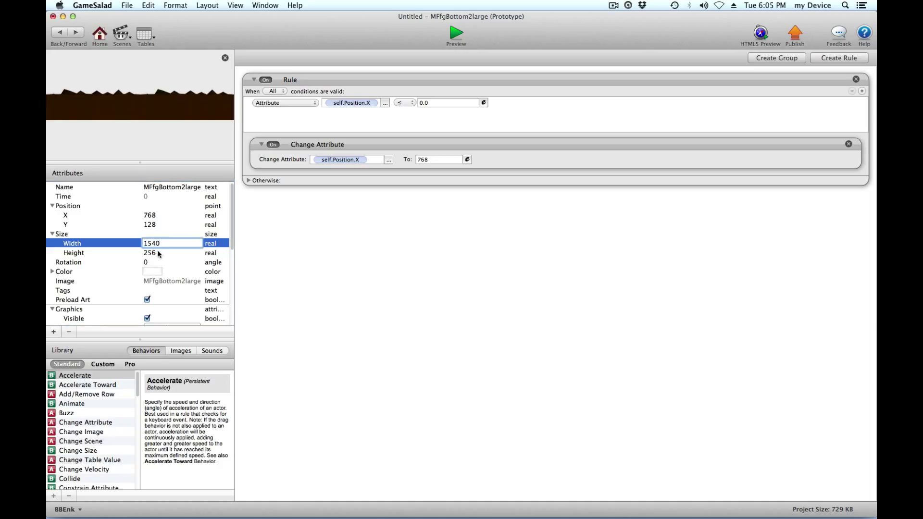
{"action": "type", "text": "540"}
{"action": "left_click", "coordinate": [159, 254]}
Step: Set the actor prototype's tile width to 770 in its graphics attributes
{"action": "scroll", "coordinate": [158, 250], "scroll_direction": "down", "scroll_amount": 7}
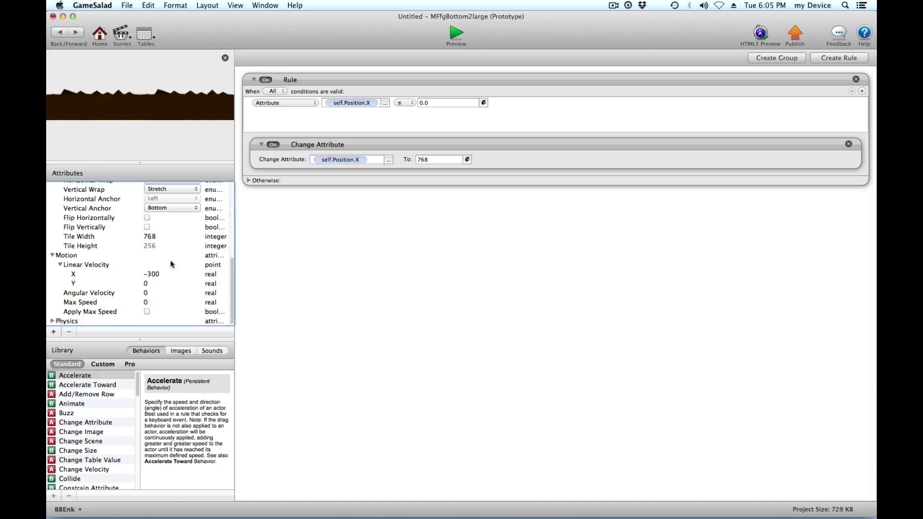
{"action": "left_click", "coordinate": [153, 239]}
{"action": "left_click", "coordinate": [153, 236]}
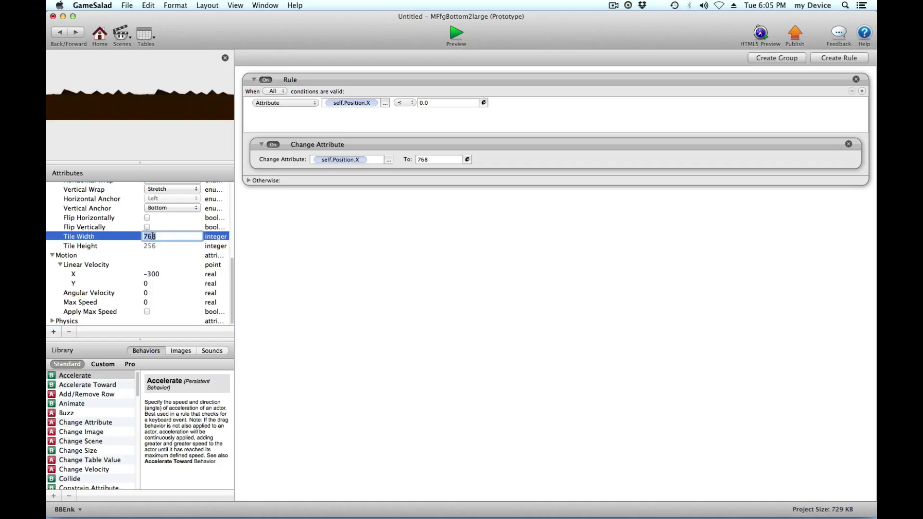
{"action": "type", "text": "770"}
{"action": "left_click", "coordinate": [344, 270]}
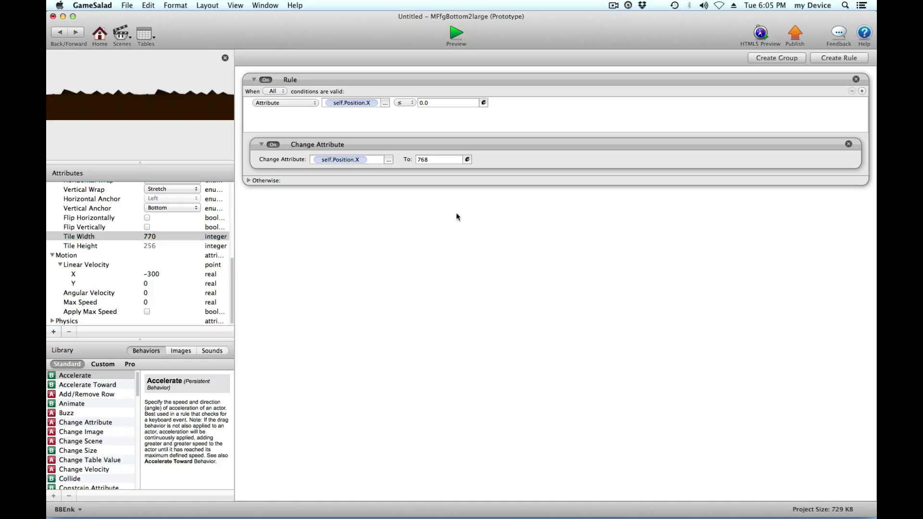
Step: Set the Change Attribute behavior's Position X value to 770 and preview the scrolling ground
{"action": "left_click", "coordinate": [435, 160]}
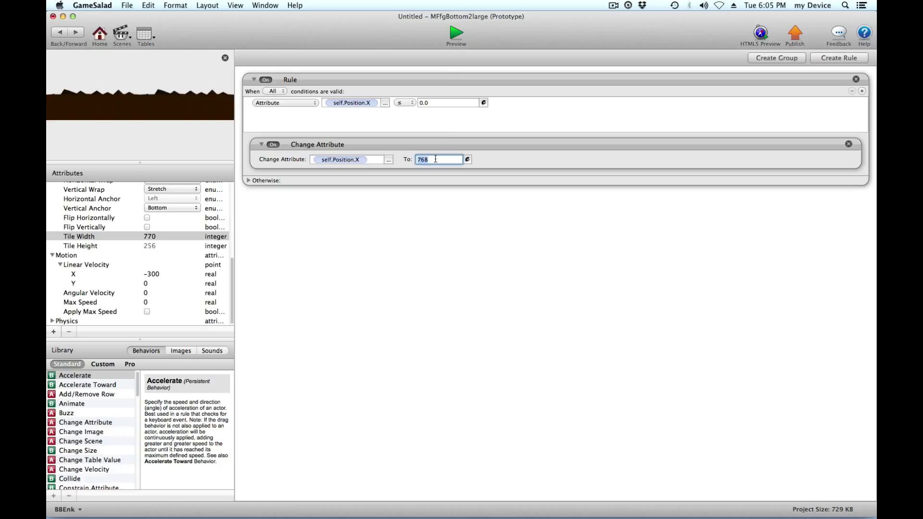
{"action": "type", "text": "770"}
{"action": "left_click", "coordinate": [323, 260]}
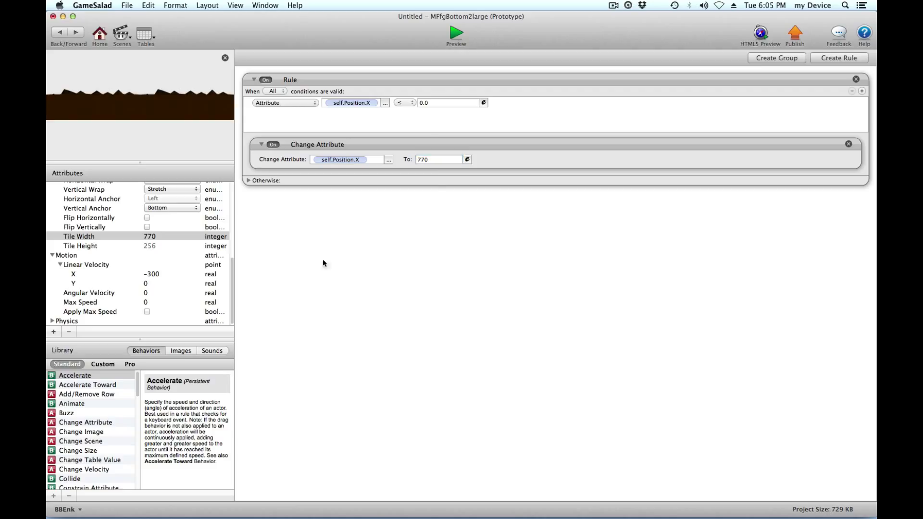
{"action": "left_click", "coordinate": [452, 35]}
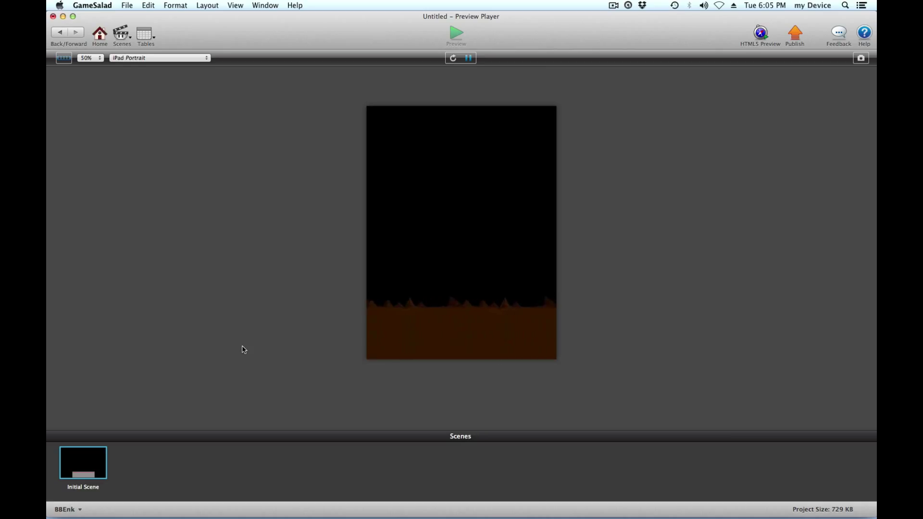
{"action": "left_click", "coordinate": [61, 33]}
Step: Duplicate the MFfgBottom2large actor and place an instance of the copy in the initial scene, overlapping the original ground slightly higher up
{"action": "left_click", "coordinate": [60, 33]}
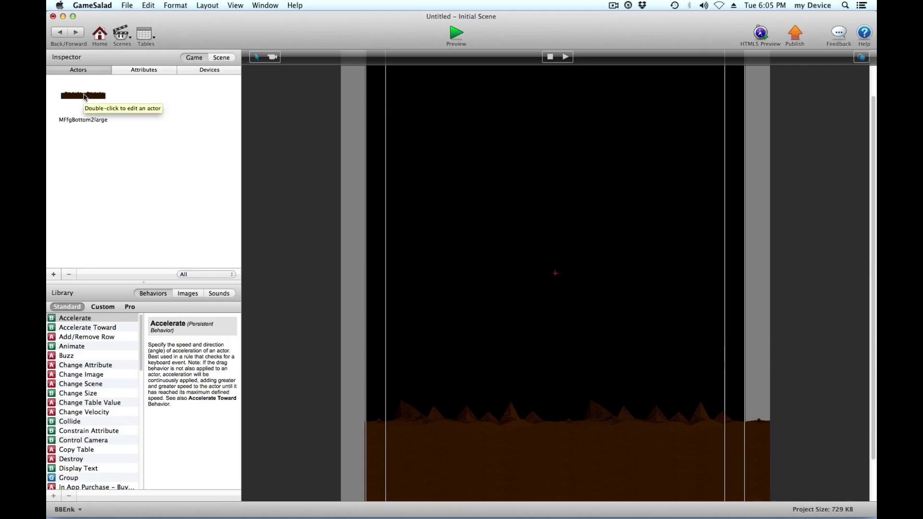
{"action": "left_click", "coordinate": [84, 97]}
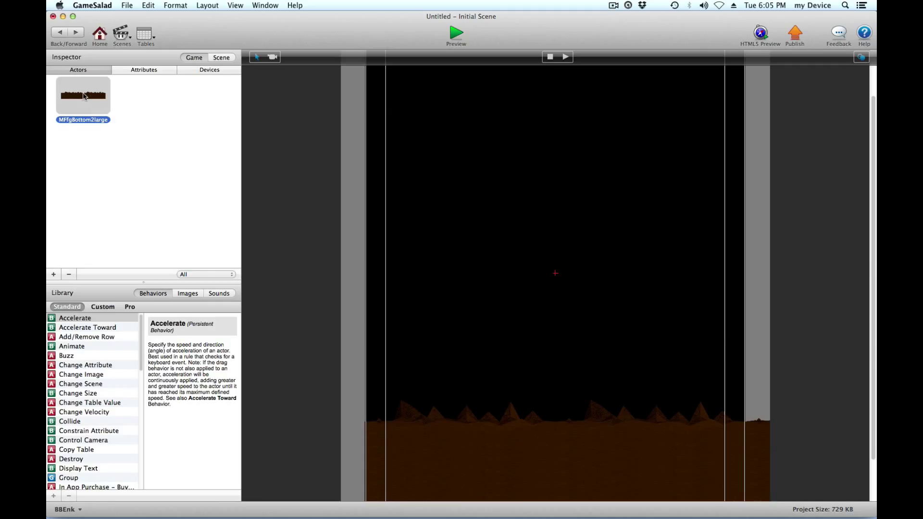
{"action": "left_click", "coordinate": [146, 6]}
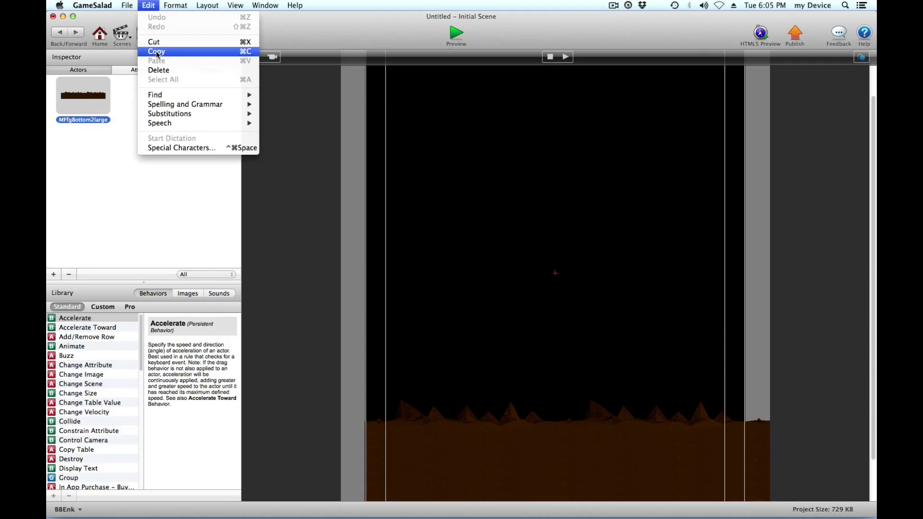
{"action": "left_click", "coordinate": [156, 52]}
{"action": "left_click", "coordinate": [152, 6]}
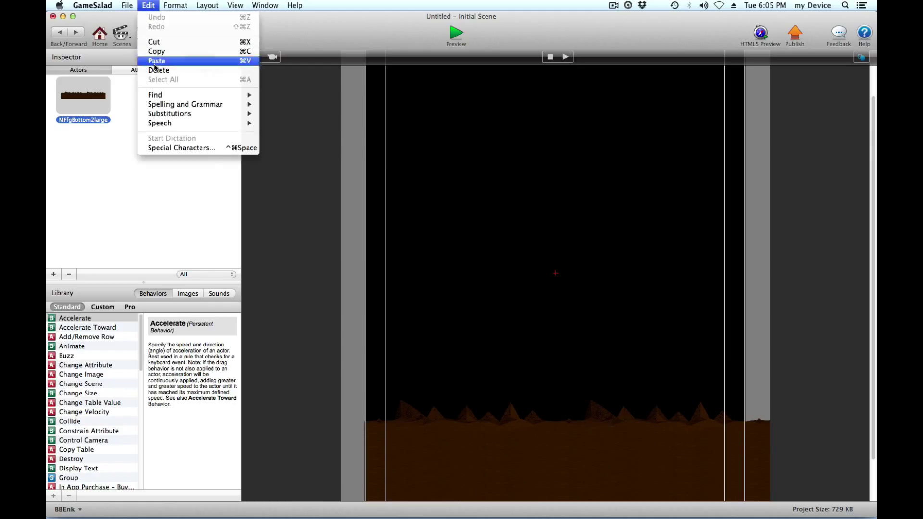
{"action": "left_click", "coordinate": [154, 63]}
{"action": "left_click_drag", "start_coordinate": [157, 95], "coordinate": [493, 403]}
{"action": "left_click", "coordinate": [486, 315]}
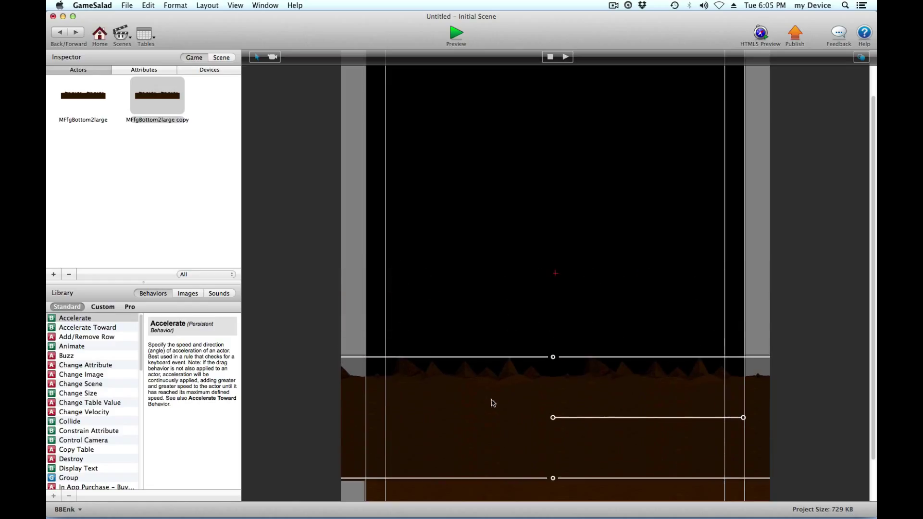
Step: Move MFfgBottom2large copy below the original MFfgBottom2large in the scene's Background layer order
{"action": "left_click", "coordinate": [222, 58]}
{"action": "left_click", "coordinate": [192, 69]}
{"action": "left_click", "coordinate": [88, 98]}
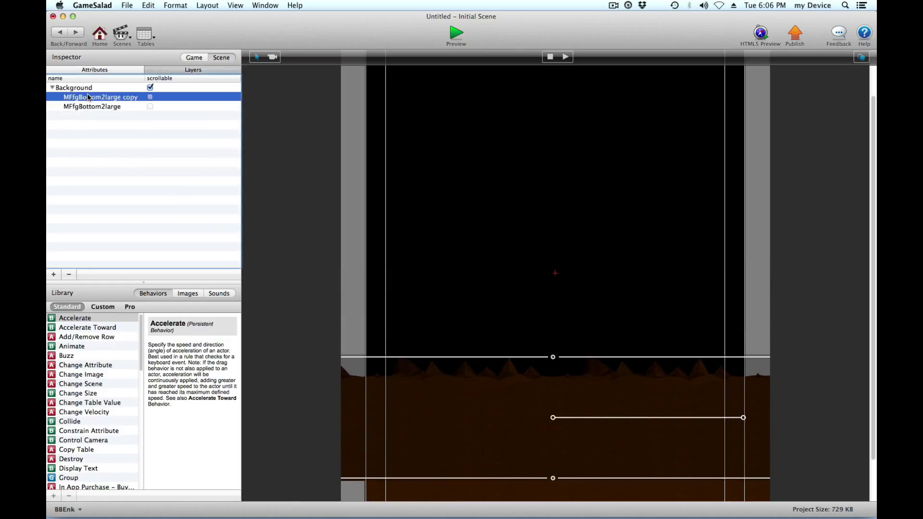
{"action": "left_click_drag", "start_coordinate": [88, 97], "coordinate": [96, 142]}
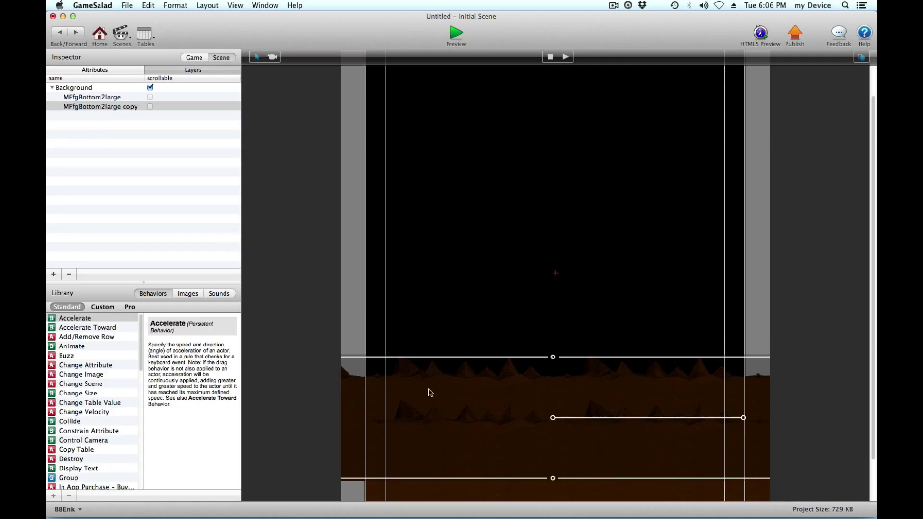
Step: Revert the MFfgBottom2large copy instance's position to its prototype and set its Motion linear velocity X to -150, returning to the scene
{"action": "double_click", "coordinate": [95, 107]}
{"action": "left_click", "coordinate": [96, 205]}
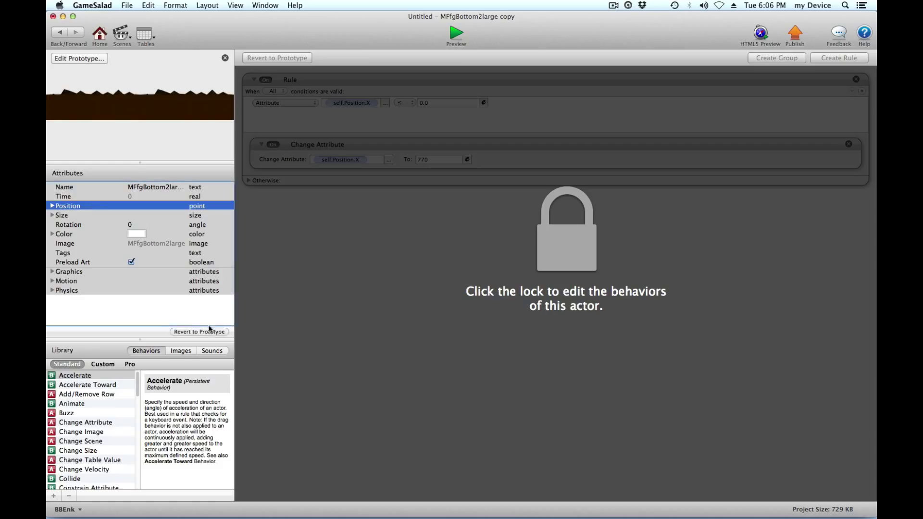
{"action": "left_click", "coordinate": [210, 331]}
{"action": "left_click", "coordinate": [53, 282]}
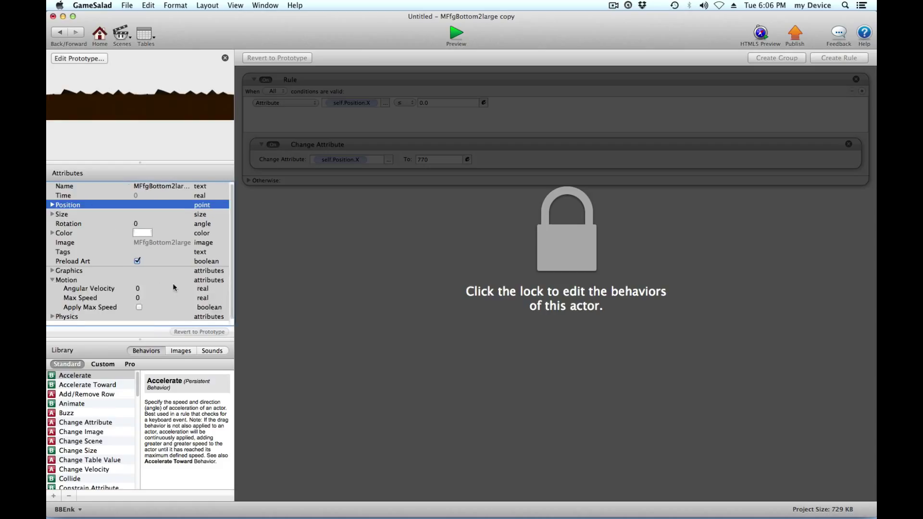
{"action": "left_click", "coordinate": [61, 285]}
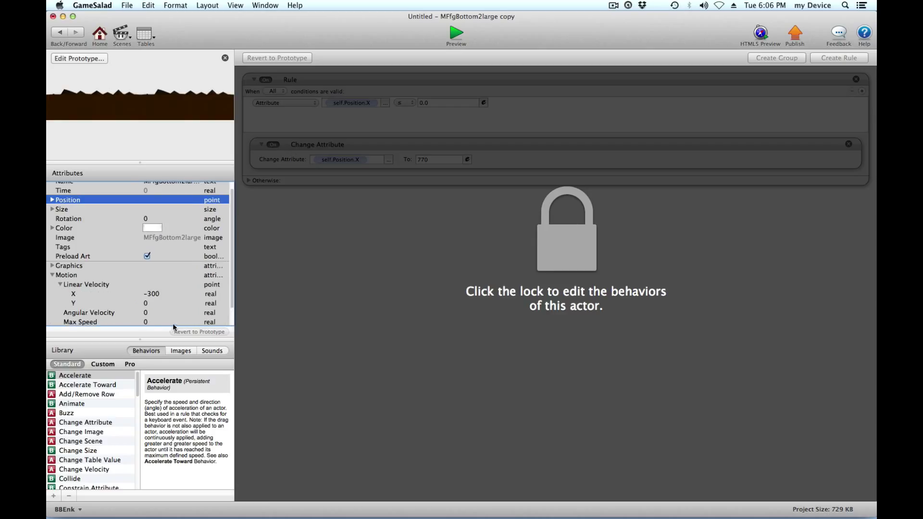
{"action": "double_click", "coordinate": [154, 293]}
{"action": "type", "text": "-"}
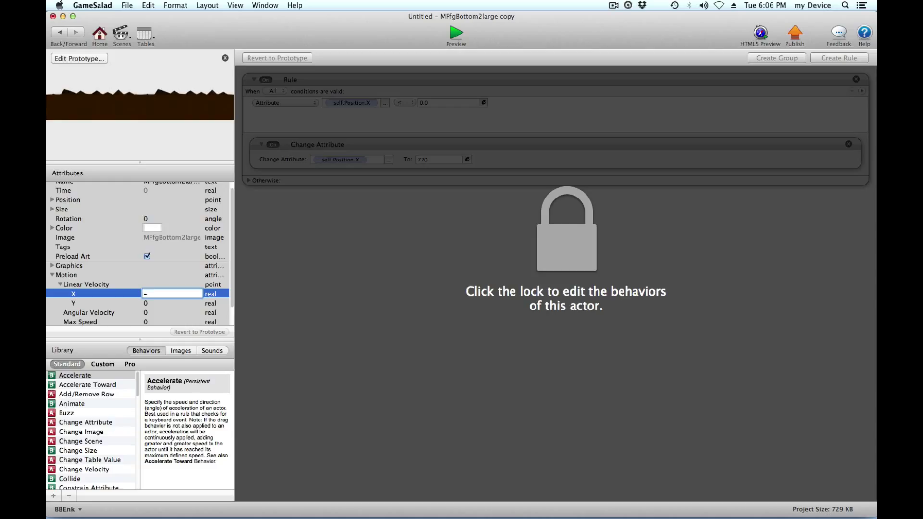
{"action": "left_click", "coordinate": [153, 286]}
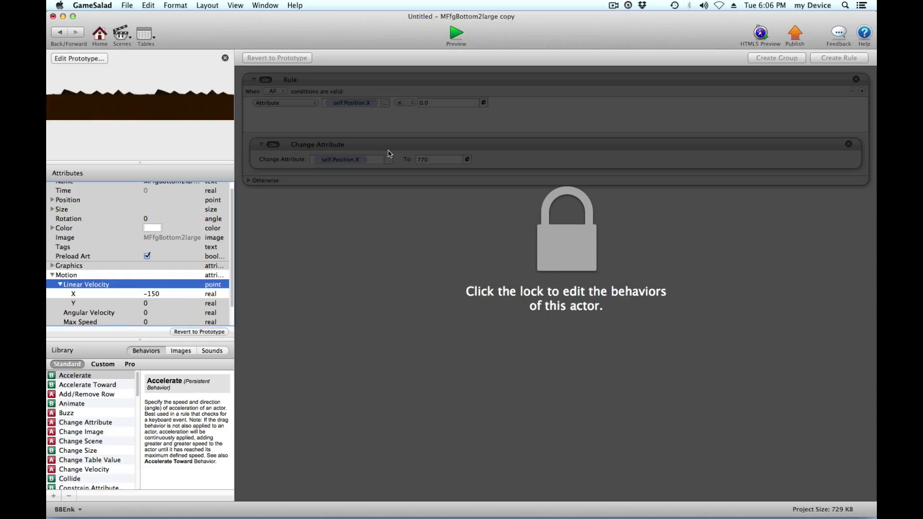
{"action": "left_click", "coordinate": [60, 32]}
Step: Select the MFfgBottom2large copy instance and shift it up and to the left so its peaks rise behind the original ground
{"action": "scroll", "coordinate": [491, 248], "scroll_direction": "down", "scroll_amount": 5}
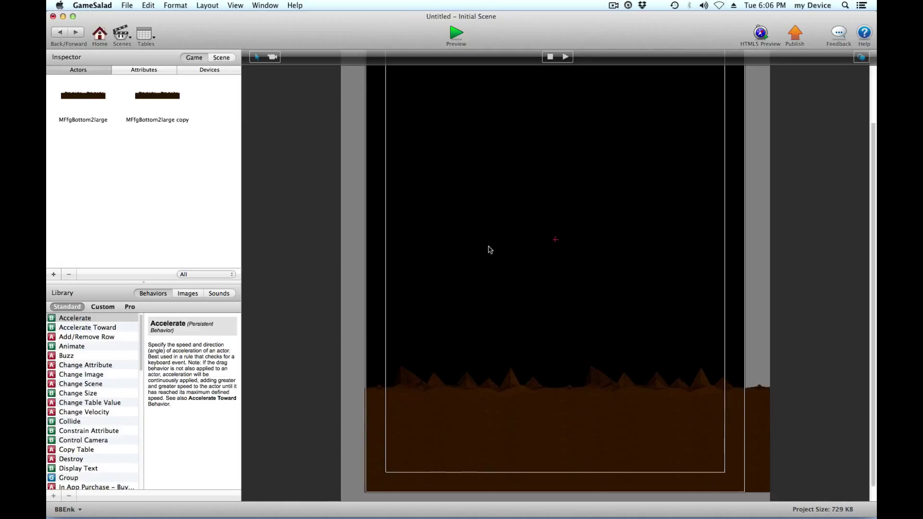
{"action": "left_click", "coordinate": [221, 57]}
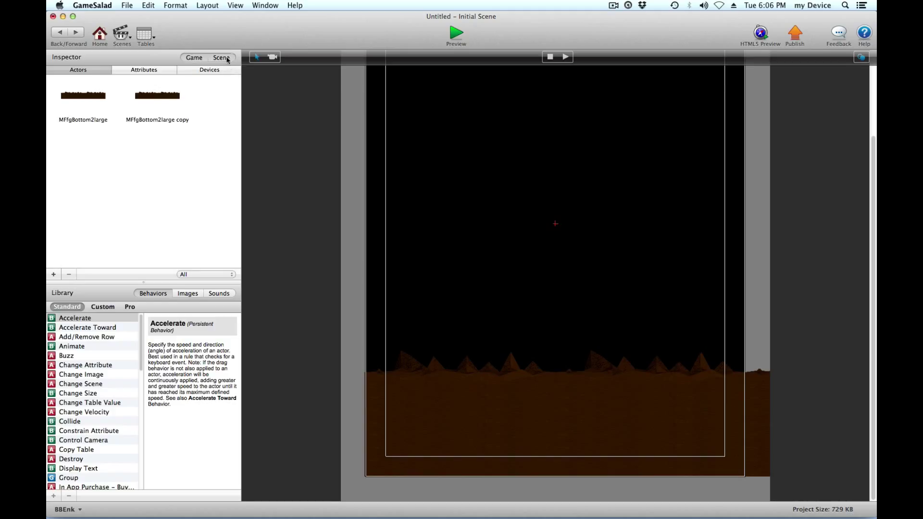
{"action": "left_click", "coordinate": [192, 69]}
{"action": "left_click", "coordinate": [52, 87]}
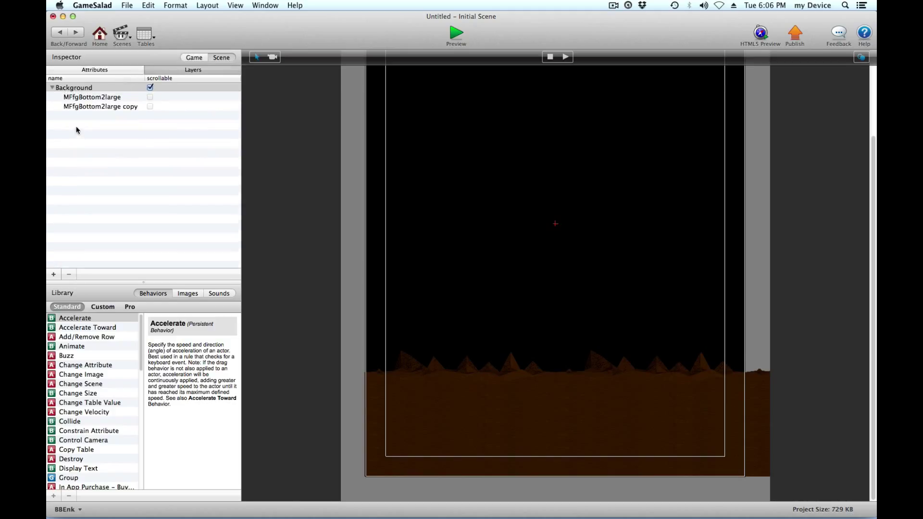
{"action": "left_click", "coordinate": [87, 107]}
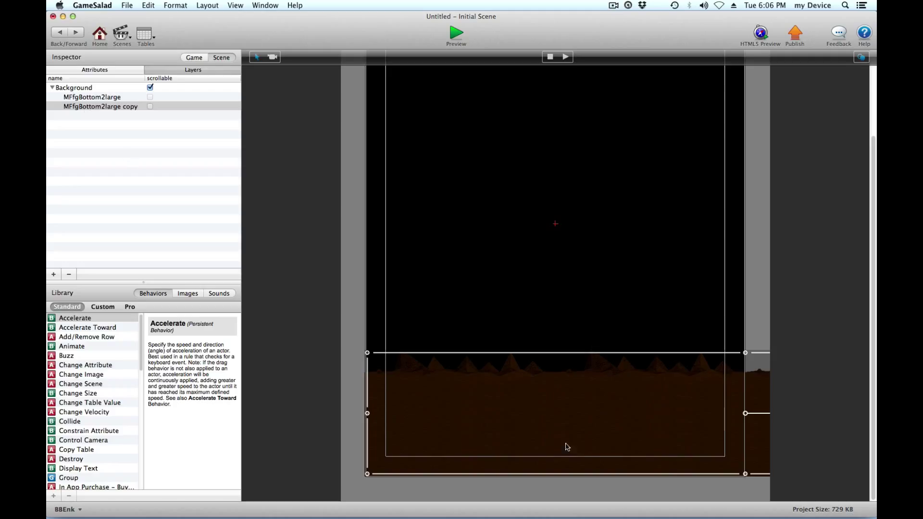
{"action": "left_click_drag", "start_coordinate": [571, 426], "coordinate": [470, 408]}
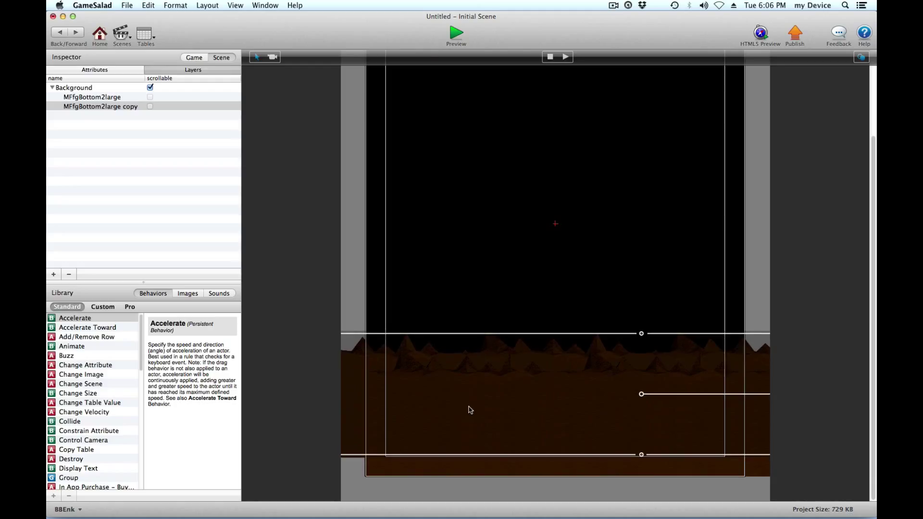
Step: Preview the scene from the start to check how the two ground layers scroll, and return to the editor
{"action": "left_click", "coordinate": [457, 33]}
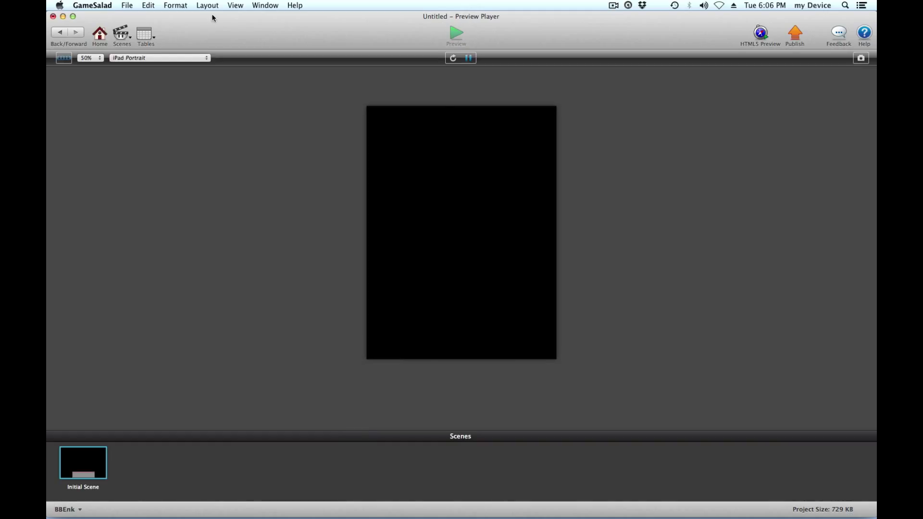
{"action": "left_click", "coordinate": [453, 59]}
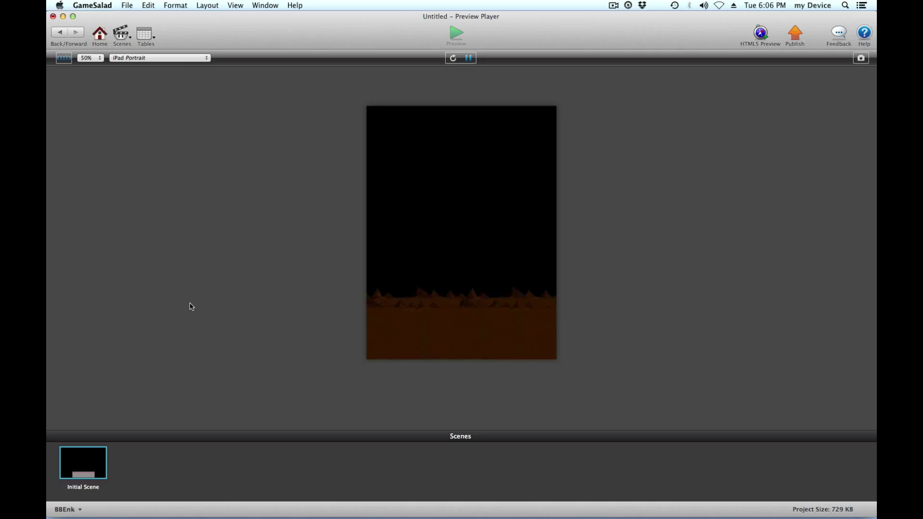
{"action": "left_click", "coordinate": [60, 34]}
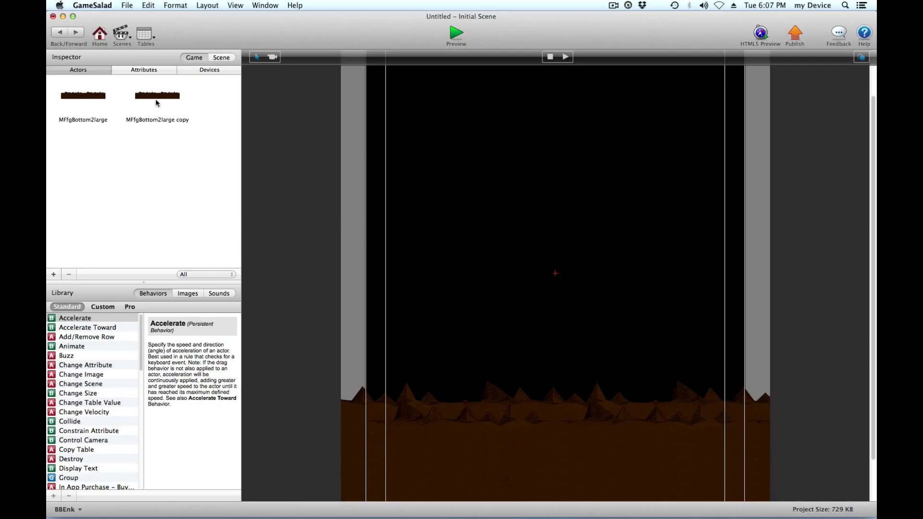
Step: Add a second MFfgBottom2large copy instance last in the Background layer order, positioned with its peaks slightly above the other grounds
{"action": "left_click_drag", "start_coordinate": [156, 98], "coordinate": [438, 366]}
{"action": "left_click", "coordinate": [216, 58]}
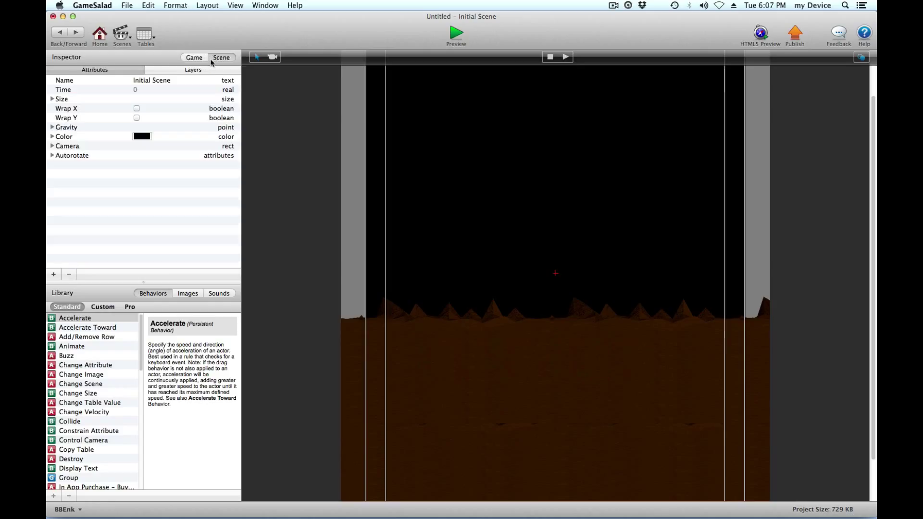
{"action": "left_click", "coordinate": [194, 71]}
{"action": "left_click", "coordinate": [52, 87]}
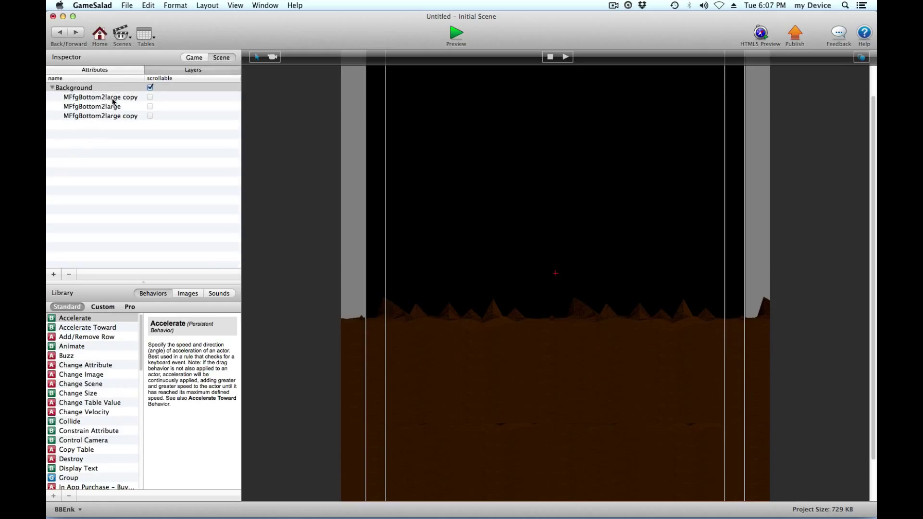
{"action": "left_click_drag", "start_coordinate": [113, 101], "coordinate": [153, 120]}
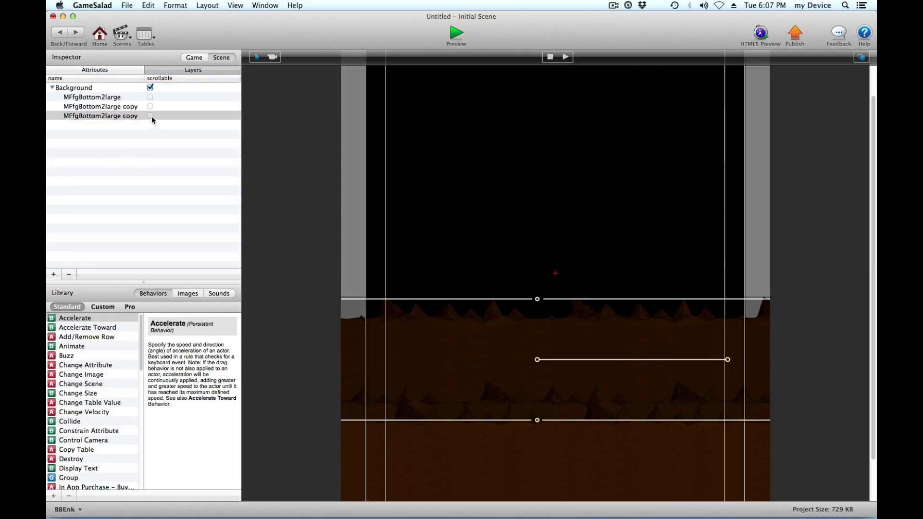
{"action": "left_click_drag", "start_coordinate": [555, 351], "coordinate": [542, 424]}
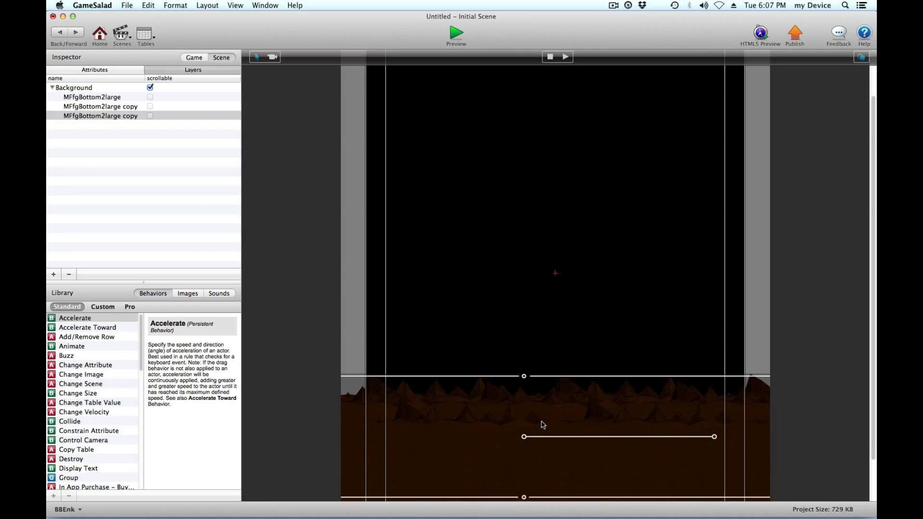
Step: Open the backmost ground instance and expand its Motion linear velocity attributes
{"action": "double_click", "coordinate": [98, 115]}
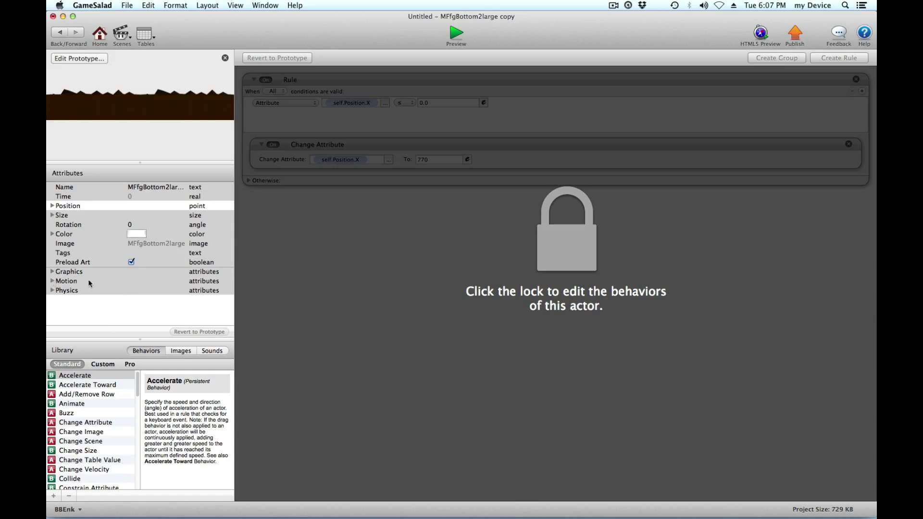
{"action": "left_click", "coordinate": [89, 282]}
{"action": "left_click", "coordinate": [63, 284]}
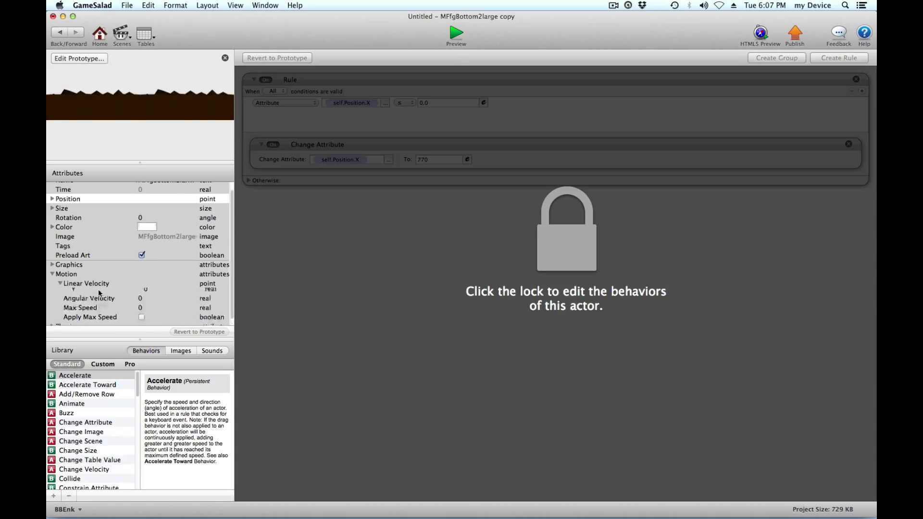
Step: Set the backmost ground instance's linear velocity X to 75 and preview the scene
{"action": "double_click", "coordinate": [152, 293]}
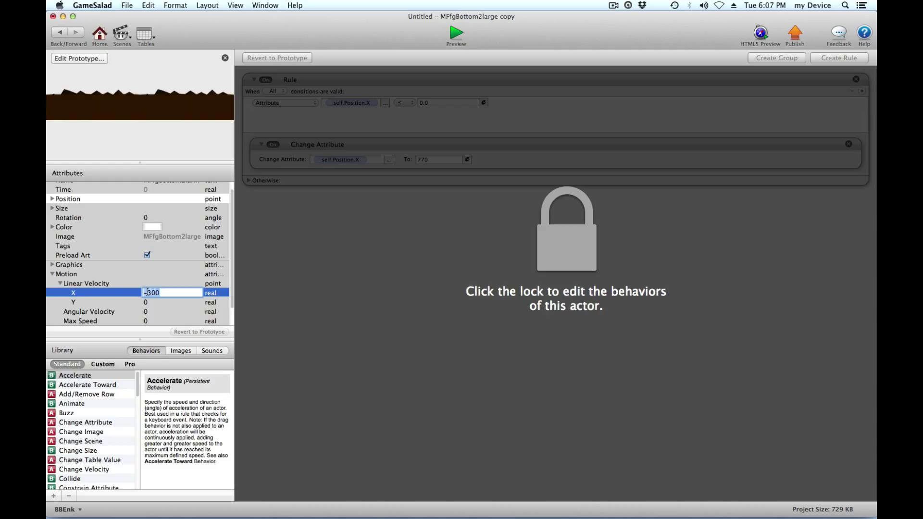
{"action": "type", "text": "75"}
{"action": "left_click", "coordinate": [150, 274]}
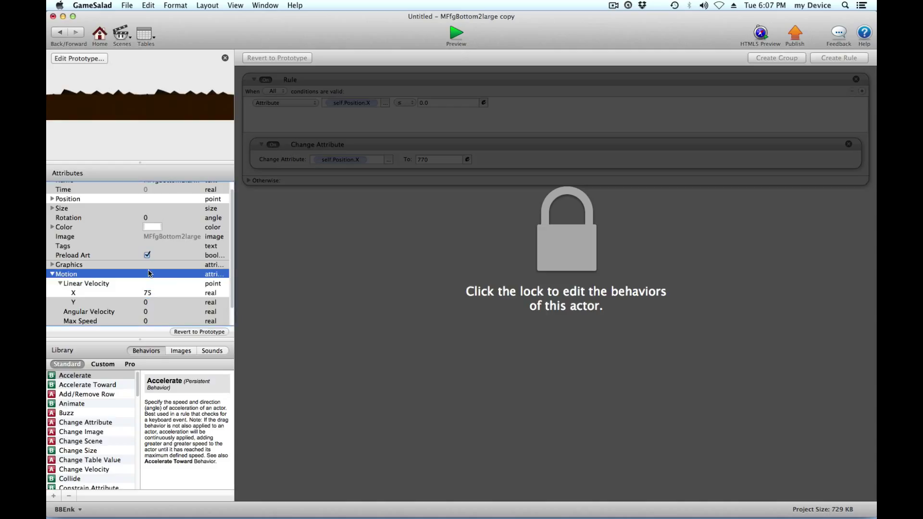
{"action": "left_click", "coordinate": [454, 35]}
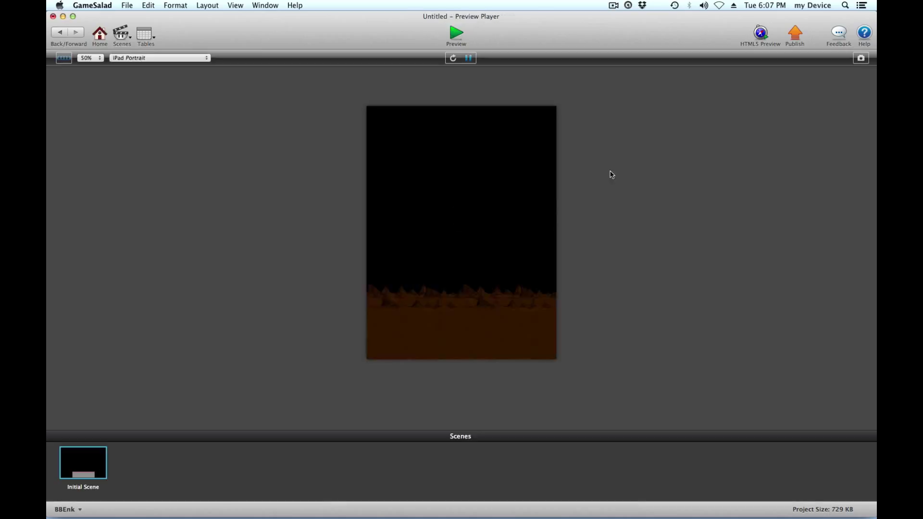
{"action": "left_click", "coordinate": [59, 32]}
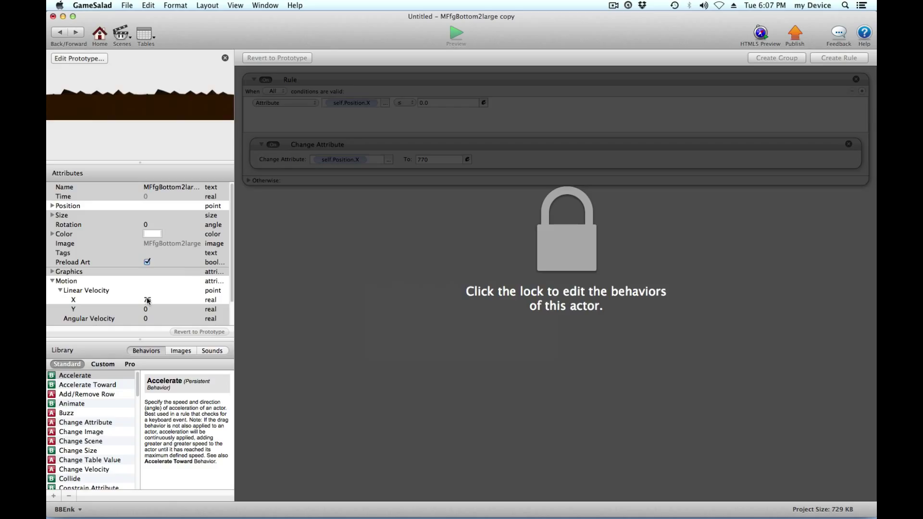
Step: Set the backmost ground instance's linear velocity X to -75 and preview the scrolling layers from the start
{"action": "double_click", "coordinate": [148, 300]}
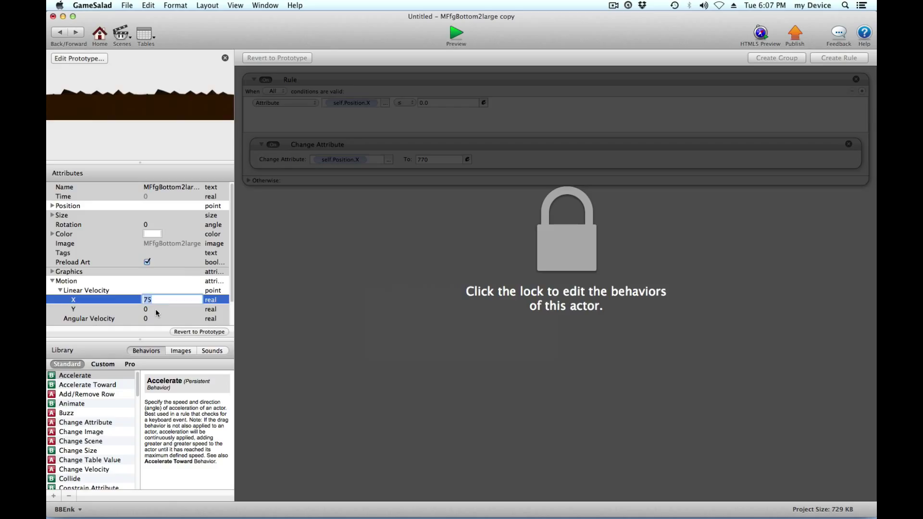
{"action": "type", "text": "-"}
{"action": "left_click", "coordinate": [178, 291]}
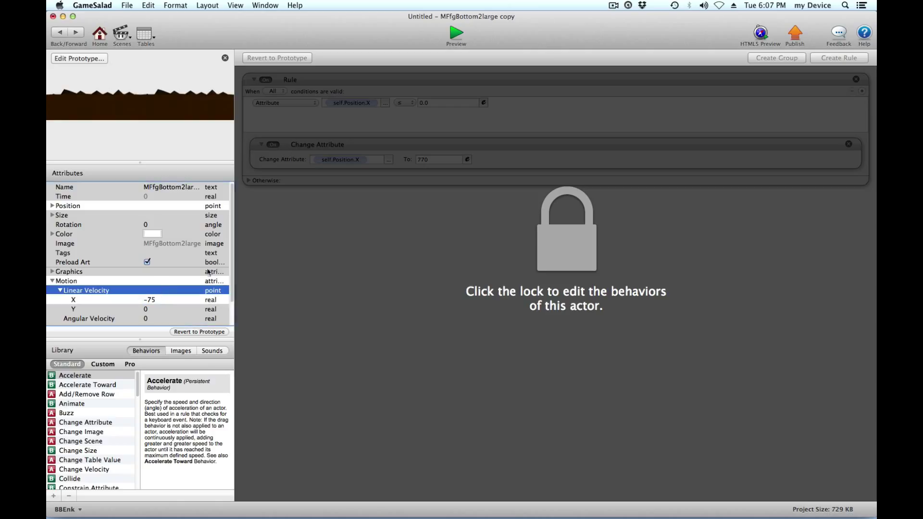
{"action": "left_click", "coordinate": [456, 33]}
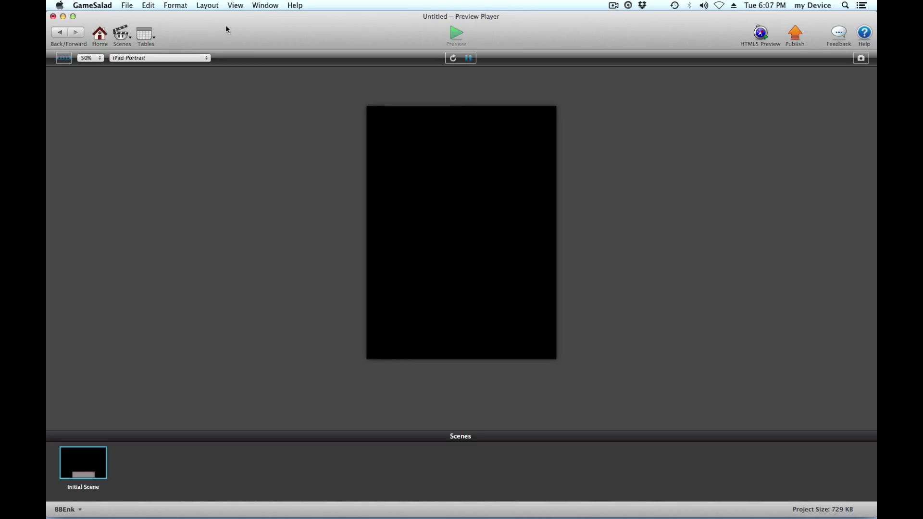
{"action": "left_click", "coordinate": [453, 58]}
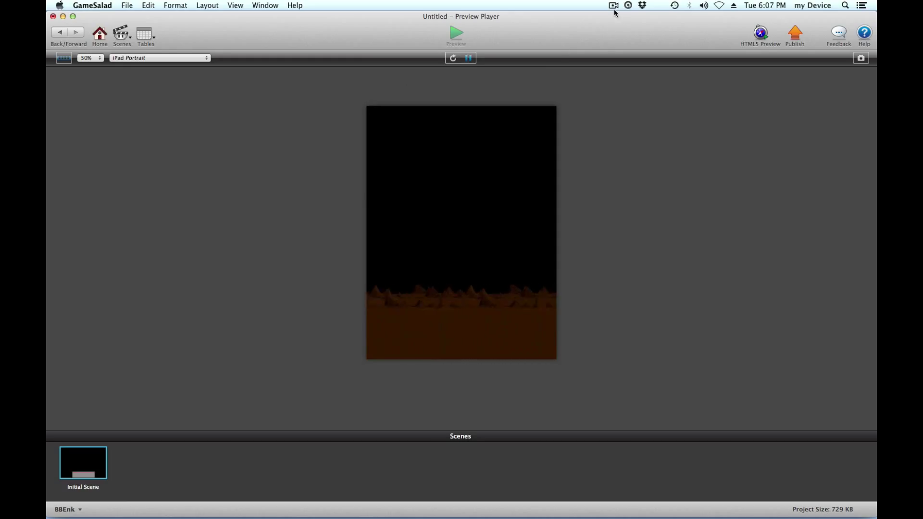
{"action": "left_click", "coordinate": [60, 32]}
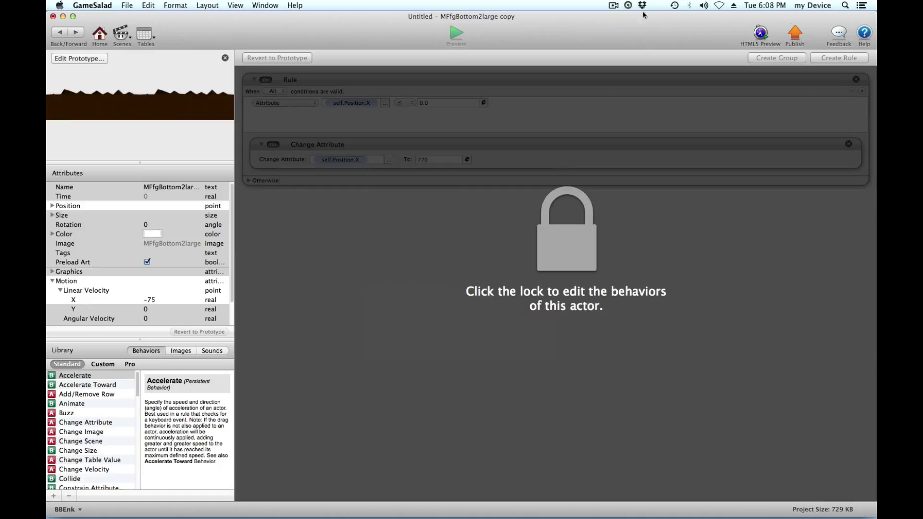